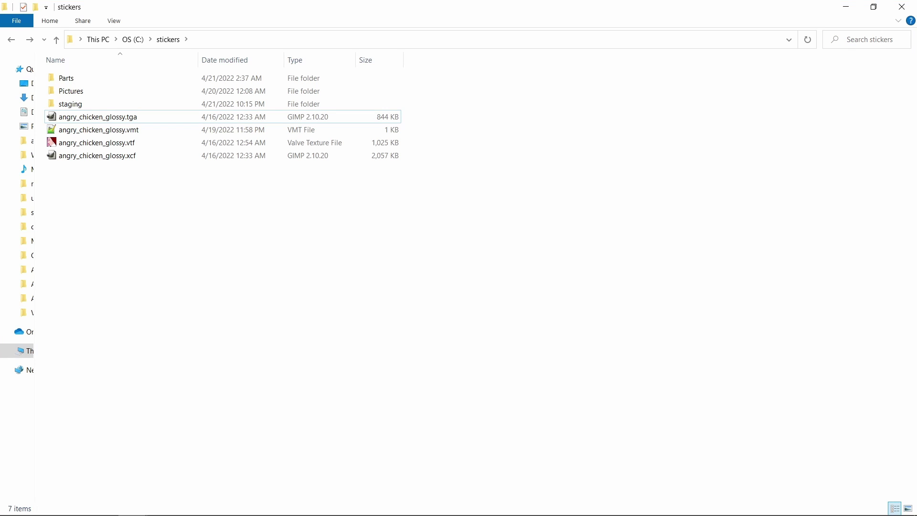
# Step: Create a Holo folder in stickers and move angry_chicken_glossy.xcf into it
pyautogui.hotkey('ctrl', 'shift', 'n')
pyautogui.write('Holo')
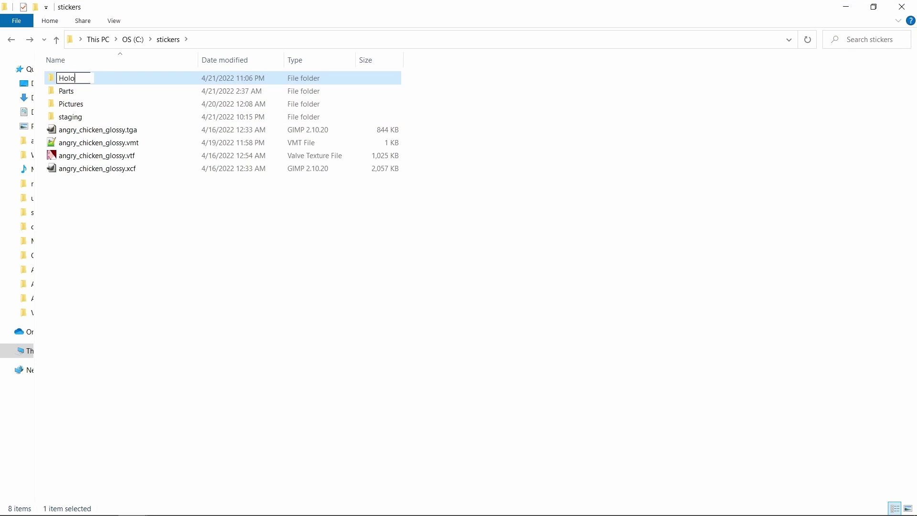
pyautogui.press('Return')
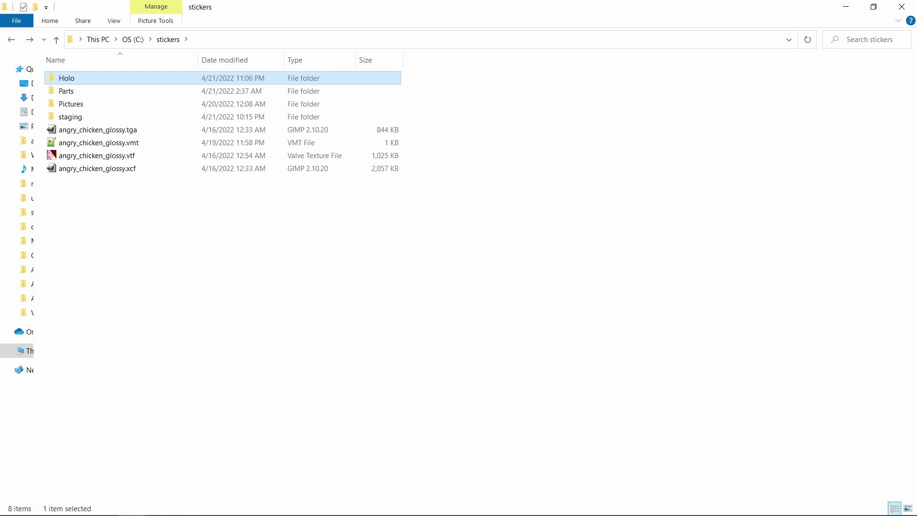
pyautogui.click(98, 169)
pyautogui.moveTo(98, 168); pyautogui.dragTo(72, 78)
pyautogui.doubleClick(72, 78)
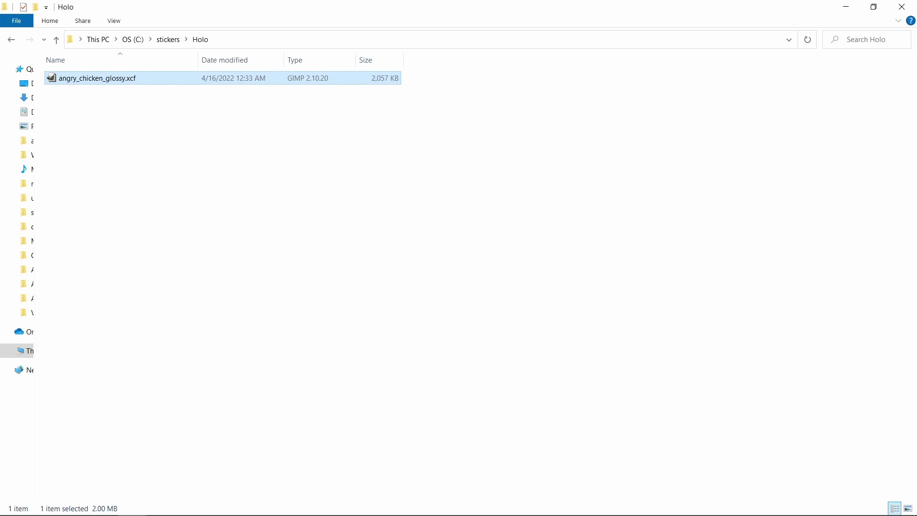
# Step: Rename the file to angry_chicken_holo_base.xcf
pyautogui.press('F2')
pyautogui.press('Right')
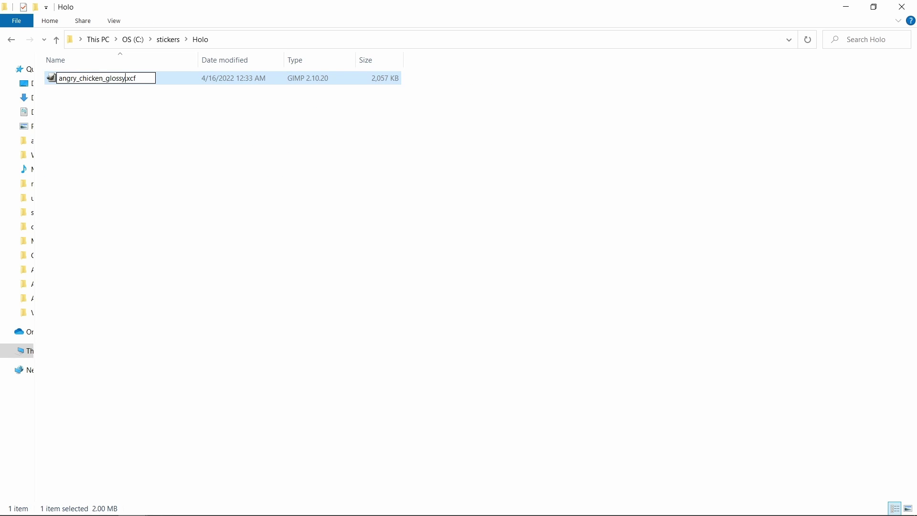
pyautogui.press('BackSpace')
pyautogui.press('BackSpace')
pyautogui.press('BackSpace')
pyautogui.press('BackSpace')
pyautogui.press('BackSpace')
pyautogui.press('BackSpace')
pyautogui.write('holo_base')
pyautogui.press('Return')
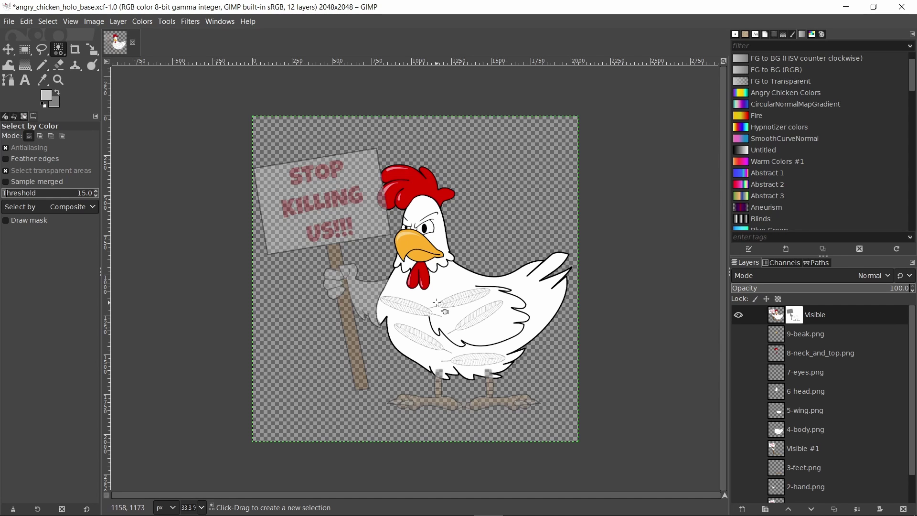
# Step: Delete the layer mask from the Visible layer
pyautogui.press('pagedown')
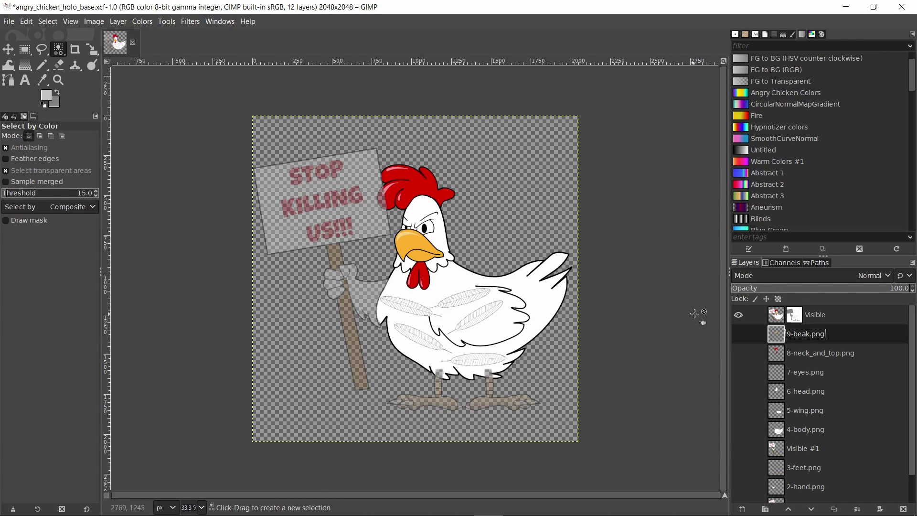
pyautogui.rightClick(803, 314)
pyautogui.click(835, 246)
# Step: Hide the Visible layer and show the beak, neck, eyes, head, body, feet and hand layers
pyautogui.click(738, 315)
pyautogui.click(738, 334)
pyautogui.click(739, 353)
pyautogui.click(738, 372)
pyautogui.click(739, 391)
pyautogui.click(738, 430)
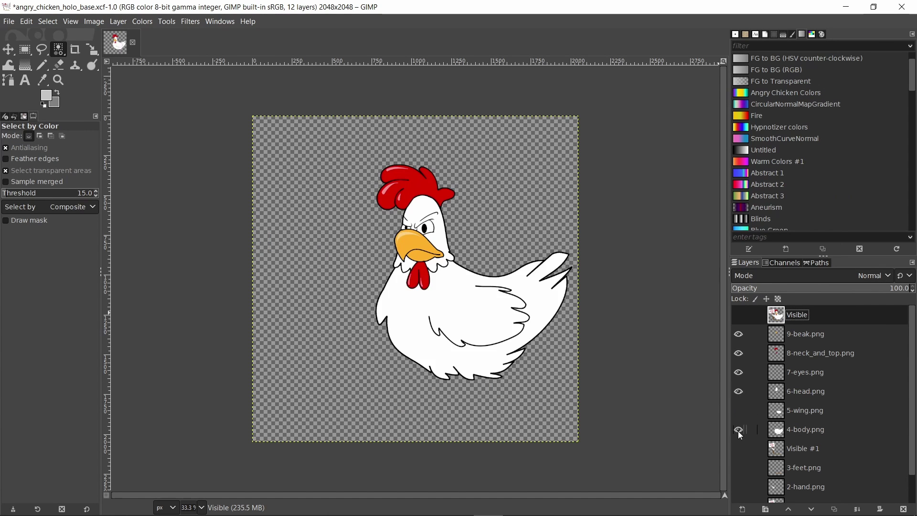
pyautogui.click(739, 468)
pyautogui.scroll(-1, 738, 470)
pyautogui.click(739, 455)
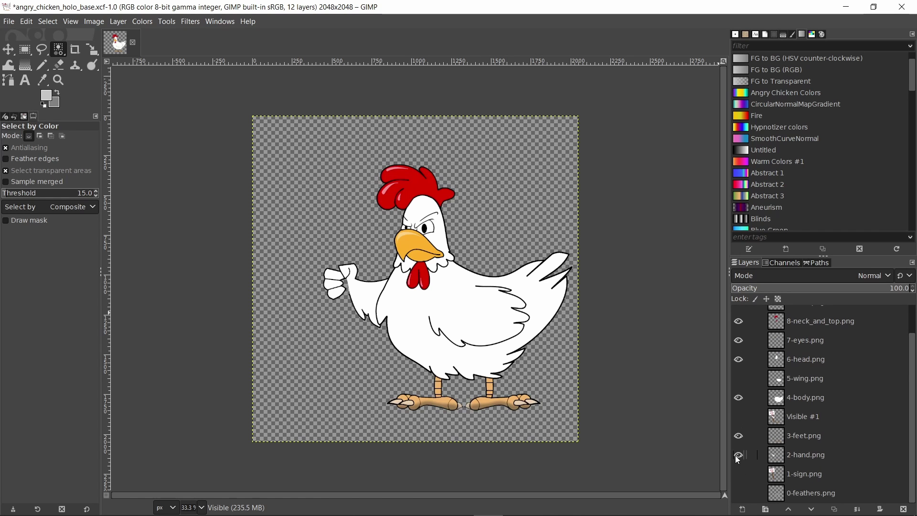
pyautogui.scroll(1, 735, 386)
# Step: Create a new layer from visible, hide the upper part layers, and name it For Mask
pyautogui.rightClick(795, 334)
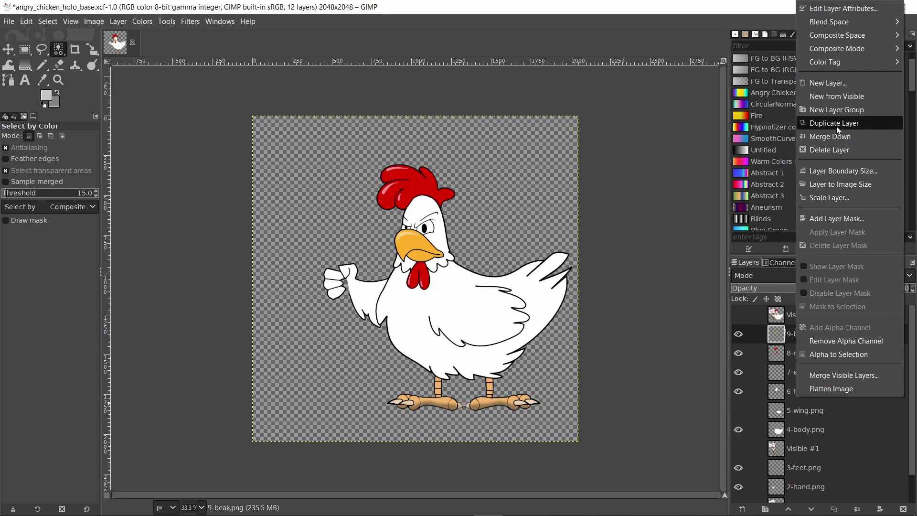
pyautogui.click(841, 97)
pyautogui.moveTo(741, 362); pyautogui.dragTo(753, 423)
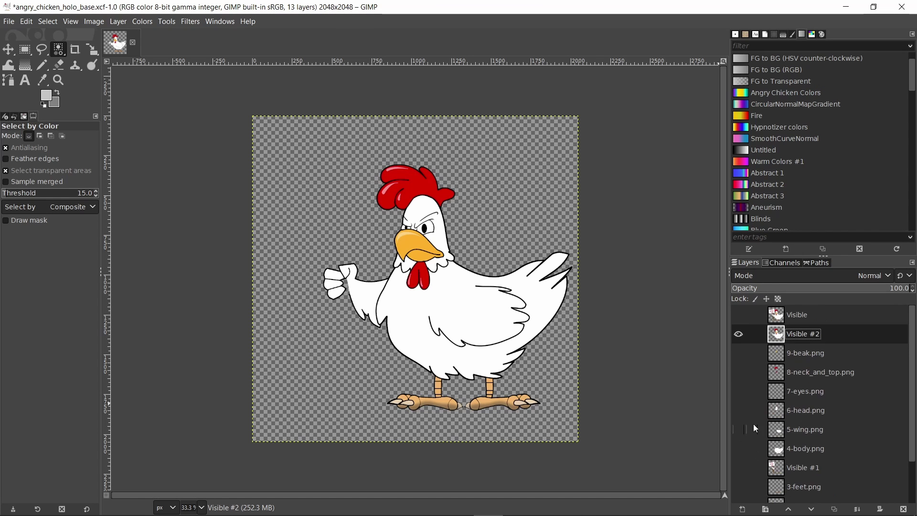
pyautogui.doubleClick(795, 333)
pyautogui.write('For Mask')
pyautogui.press('Return')
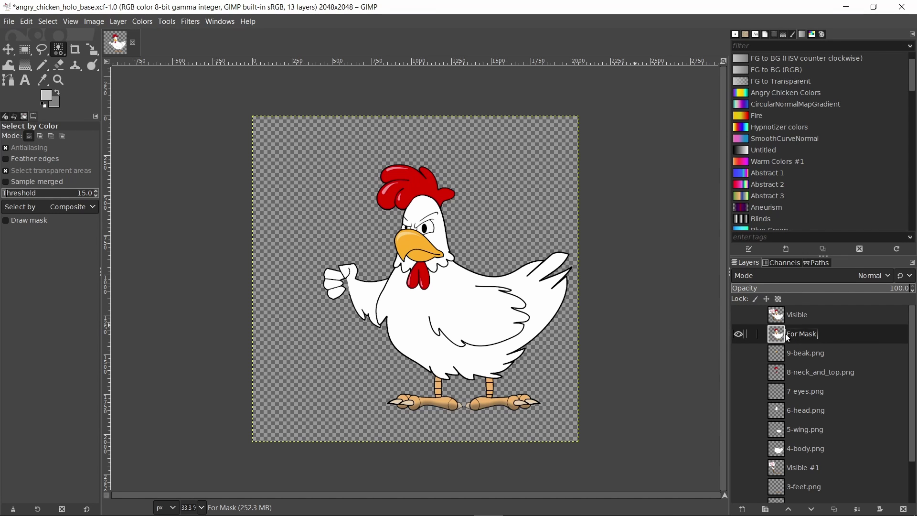
# Step: Select the chicken silhouette by fuzzy-selecting the transparent surroundings and inverting
pyautogui.moveTo(61, 51); pyautogui.dragTo(90, 54)
pyautogui.click(317, 193)
pyautogui.hotkey('ctrl', 'i')
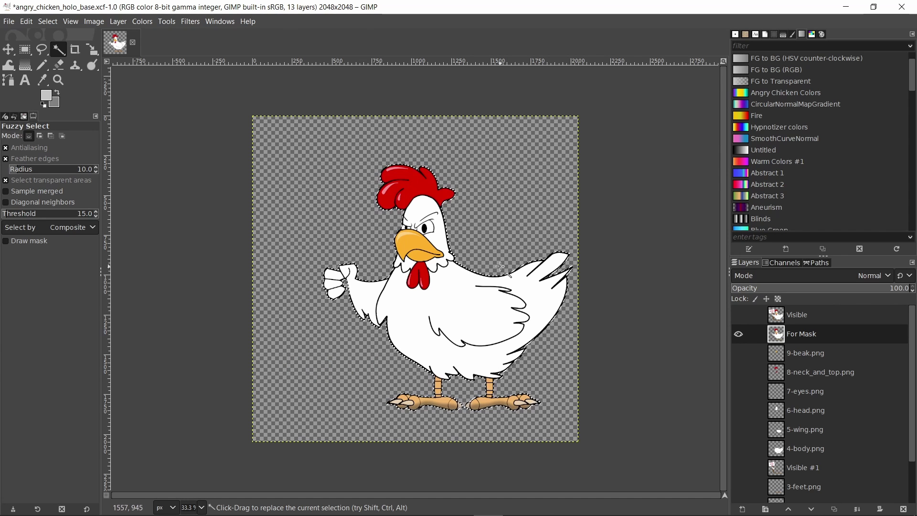
# Step: Hide For Mask, show the Visible layer, and add a white full-opacity layer mask
pyautogui.click(738, 334)
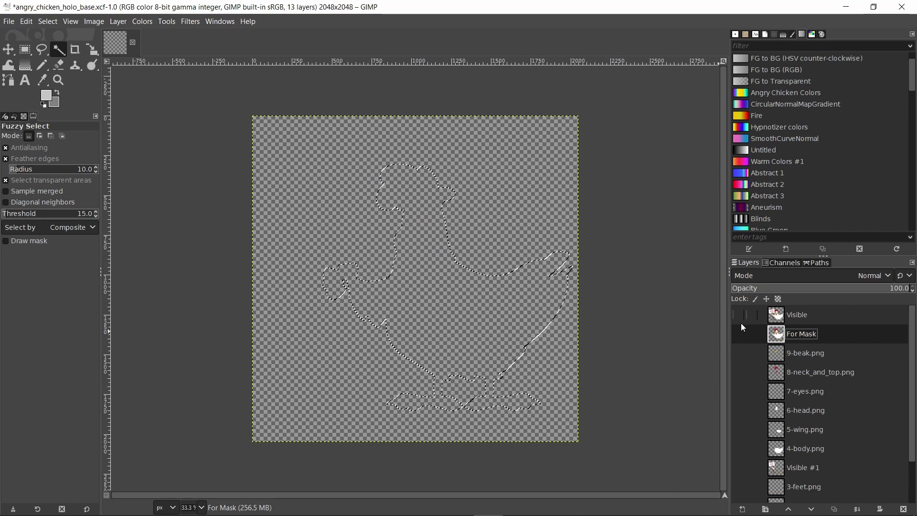
pyautogui.click(741, 316)
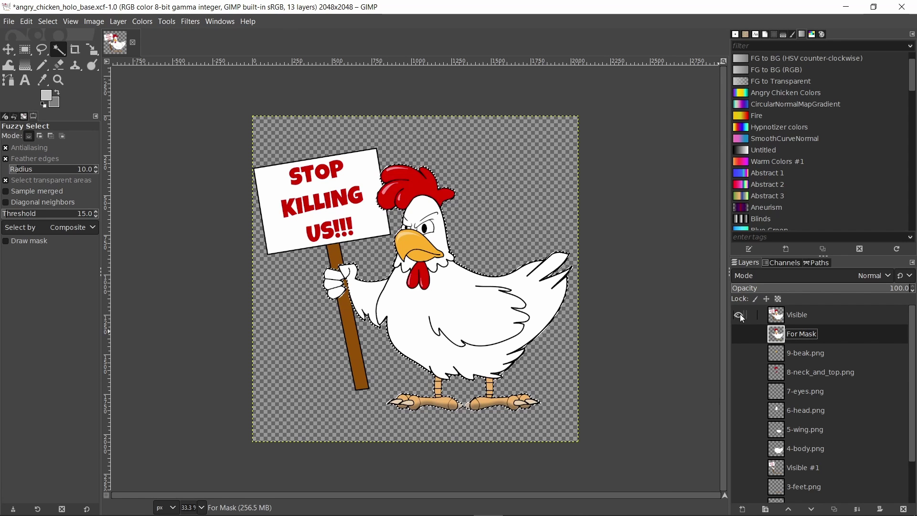
pyautogui.rightClick(795, 314)
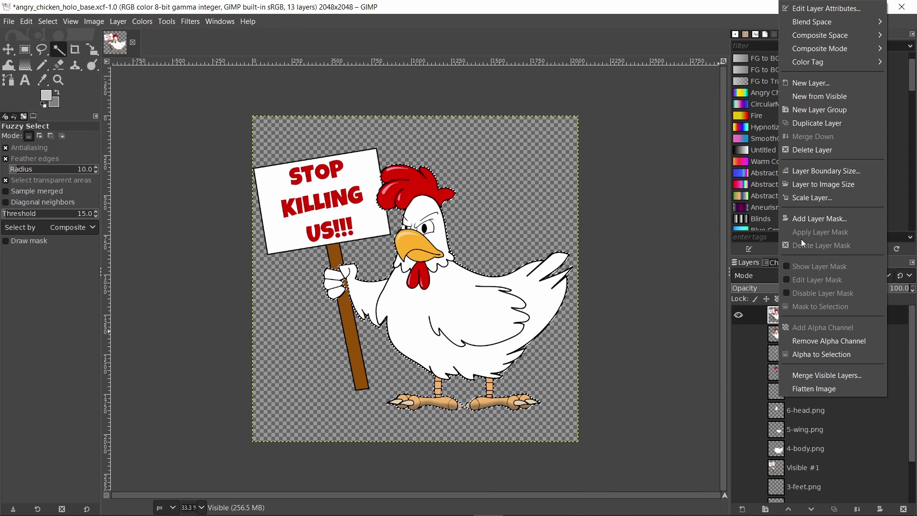
pyautogui.click(811, 219)
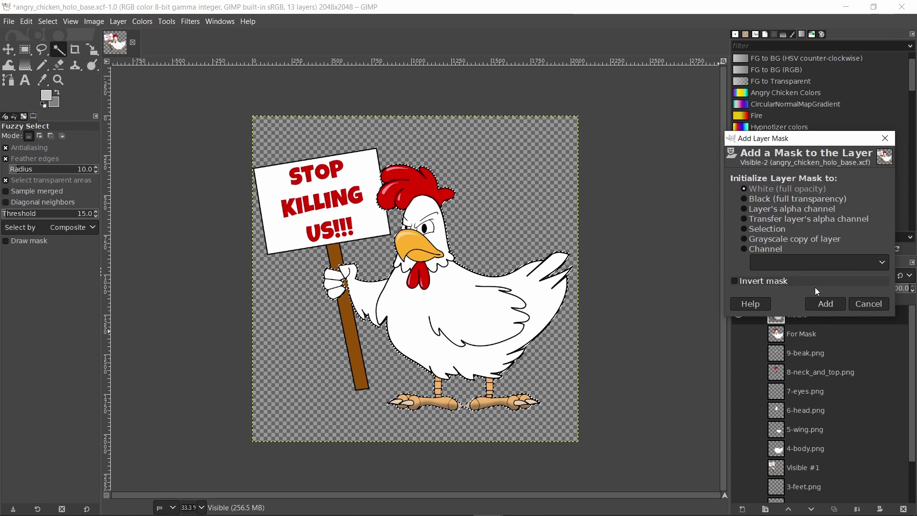
pyautogui.click(825, 310)
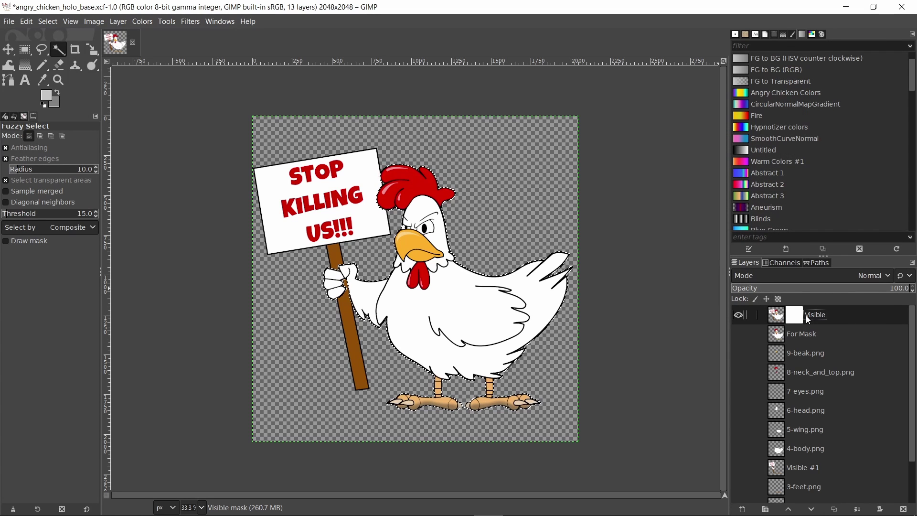
# Step: Bucket-fill the mask grey inside the chicken selection
pyautogui.moveTo(33, 70); pyautogui.dragTo(62, 68)
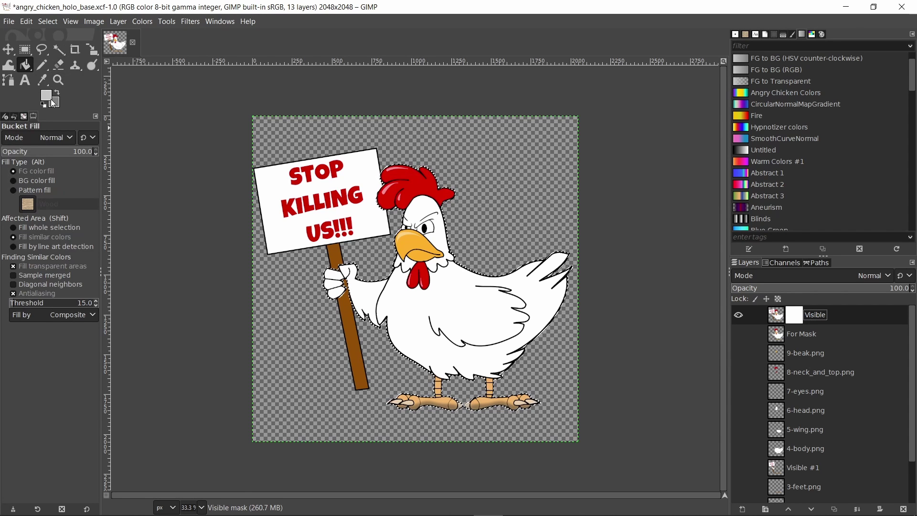
pyautogui.click(57, 92)
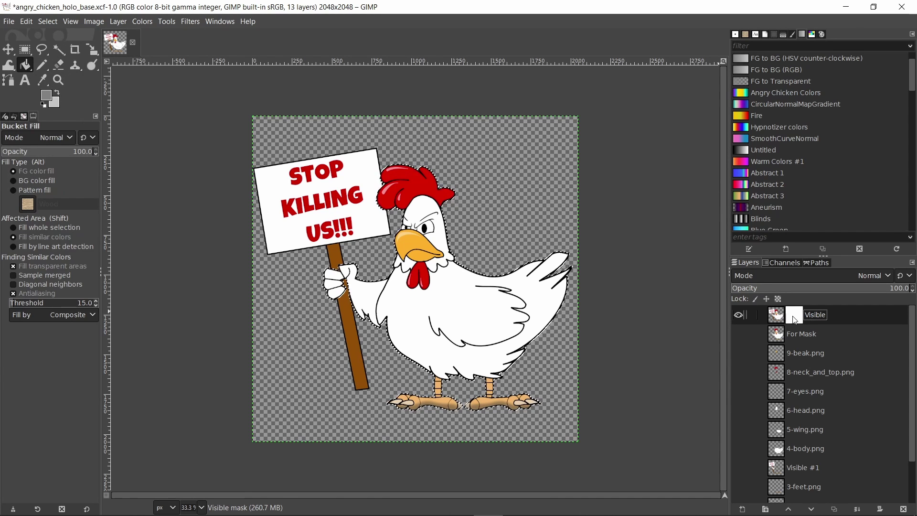
pyautogui.click(459, 294)
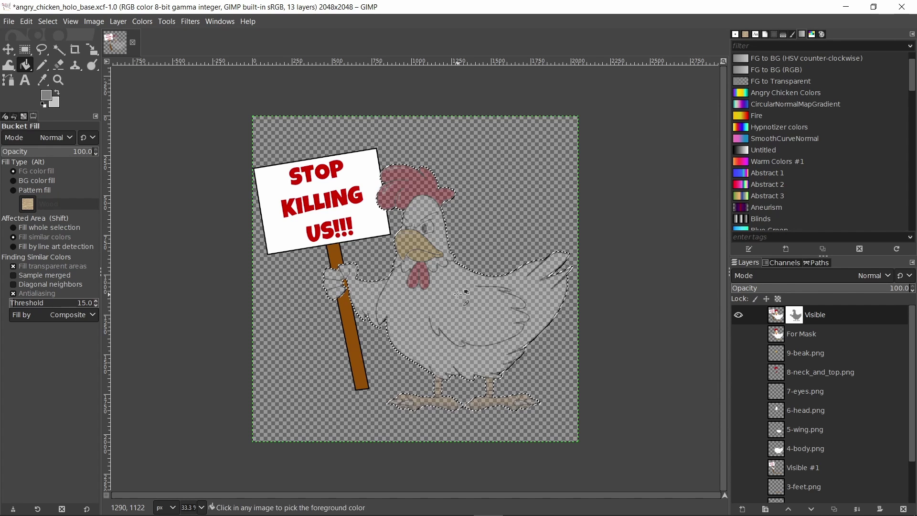
# Step: Save the image and export it as angry_chicken_holo_base.tga
pyautogui.hotkey('ctrl', 's')
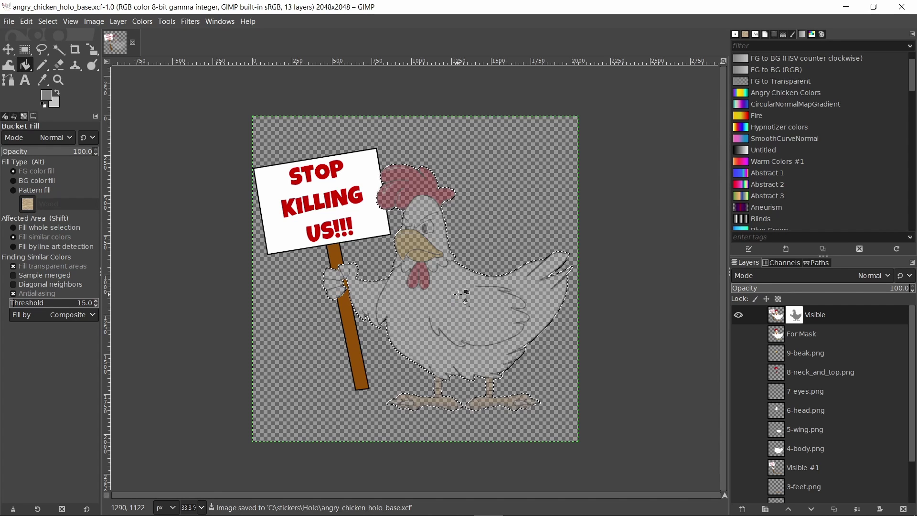
pyautogui.hotkey('ctrl', 'shift', 'e')
pyautogui.click(255, 110)
pyautogui.press('BackSpace')
pyautogui.press('BackSpace')
pyautogui.press('BackSpace')
pyautogui.write('tga')
pyautogui.click(563, 424)
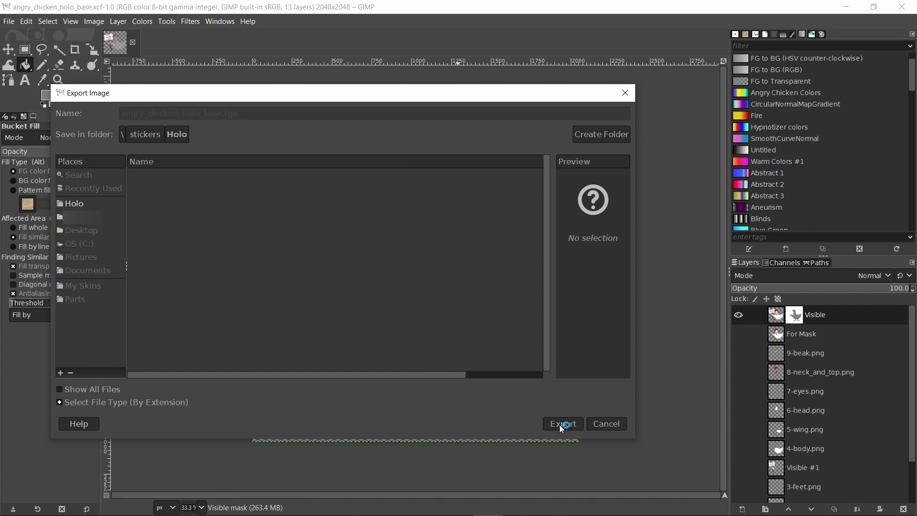
pyautogui.click(472, 301)
# Step: Import the TGA into VTFEdit and save it as angry_chicken_holo_base.vtf
pyautogui.hotkey('alt', 'Tab')
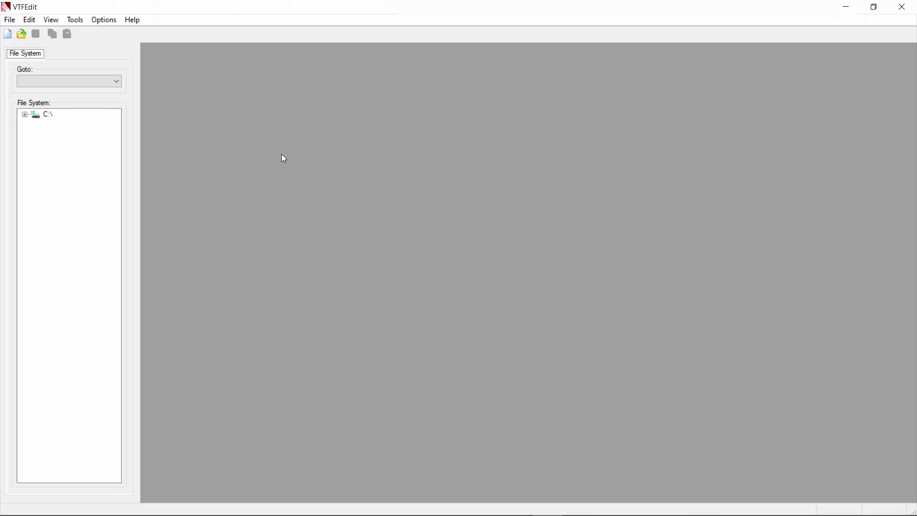
pyautogui.click(7, 34)
pyautogui.doubleClick(509, 179)
pyautogui.click(547, 377)
pyautogui.hotkey('ctrl', 's')
pyautogui.write('angry_chicken_holo_base.')
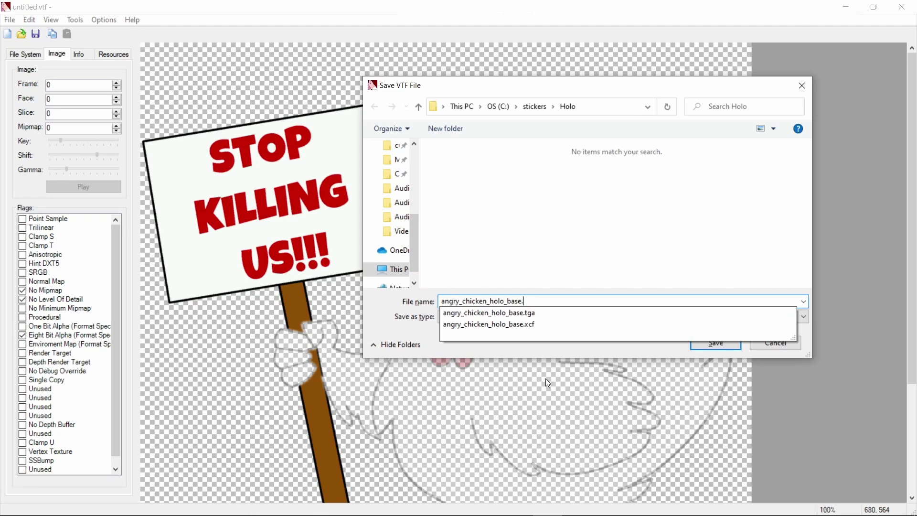
pyautogui.press('Return')
# Step: Copy-paste angry_chicken_holo_base.xcf in Holo and rename the duplicate angry_chicken_holo_mask.xcf
pyautogui.hotkey('alt', 'Tab')
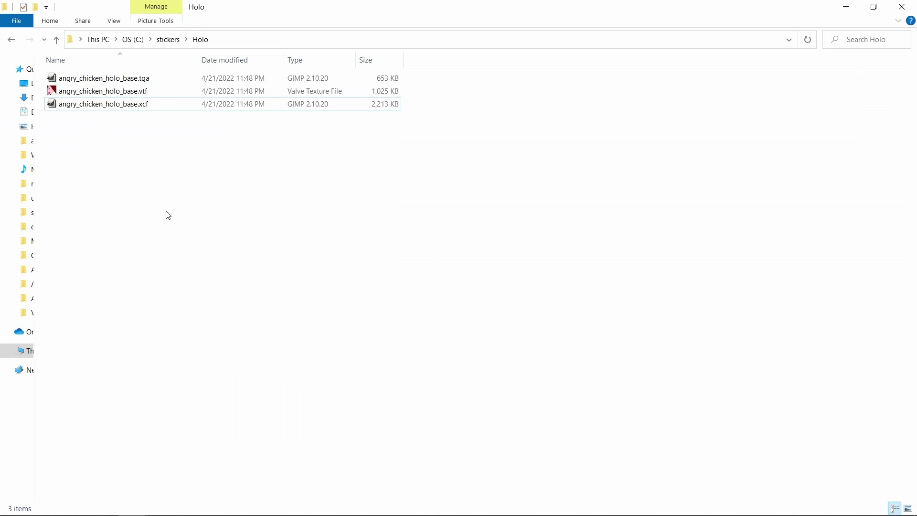
pyautogui.click(124, 108)
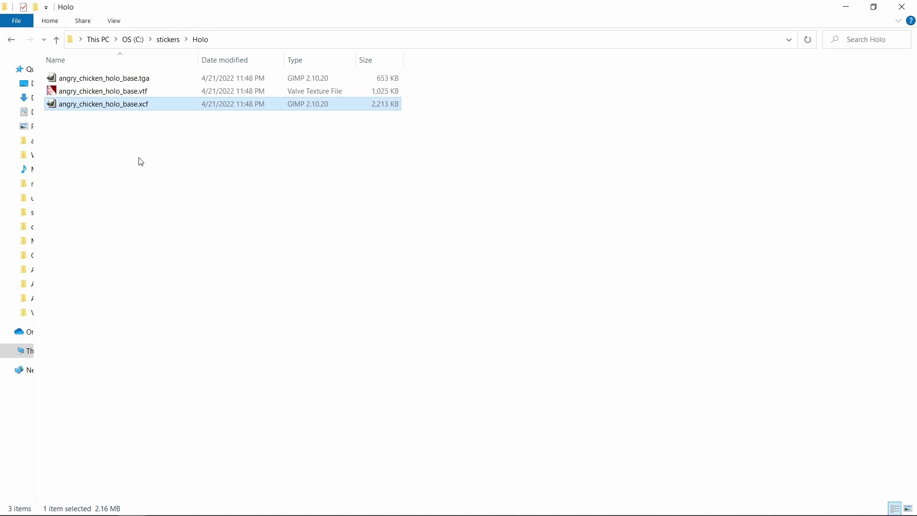
pyautogui.hotkey('ctrl', 'c')
pyautogui.hotkey('ctrl', 'v')
pyautogui.press('F2')
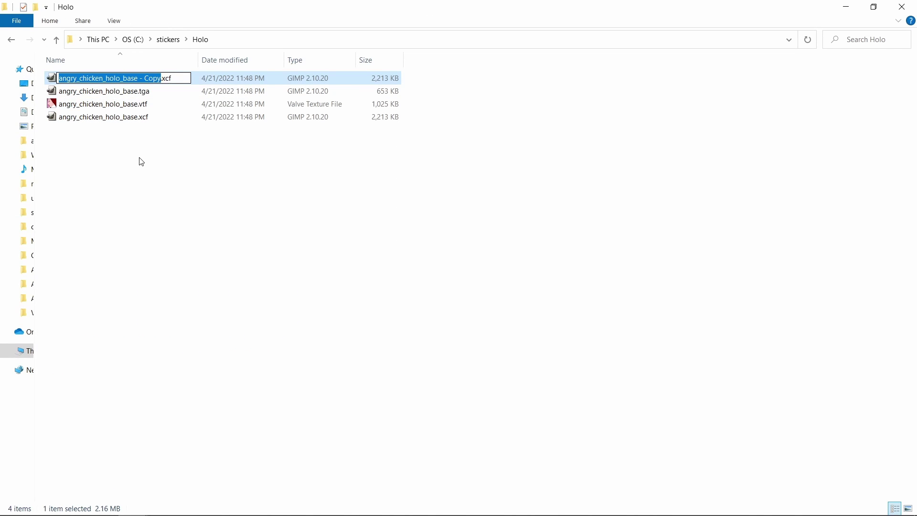
pyautogui.press('Right')
pyautogui.press('BackSpace')
pyautogui.press('BackSpace')
pyautogui.press('BackSpace')
pyautogui.press('BackSpace')
pyautogui.press('BackSpace')
pyautogui.press('BackSpace')
pyautogui.press('BackSpace')
pyautogui.press('BackSpace')
pyautogui.press('BackSpace')
pyautogui.press('BackSpace')
pyautogui.press('BackSpace')
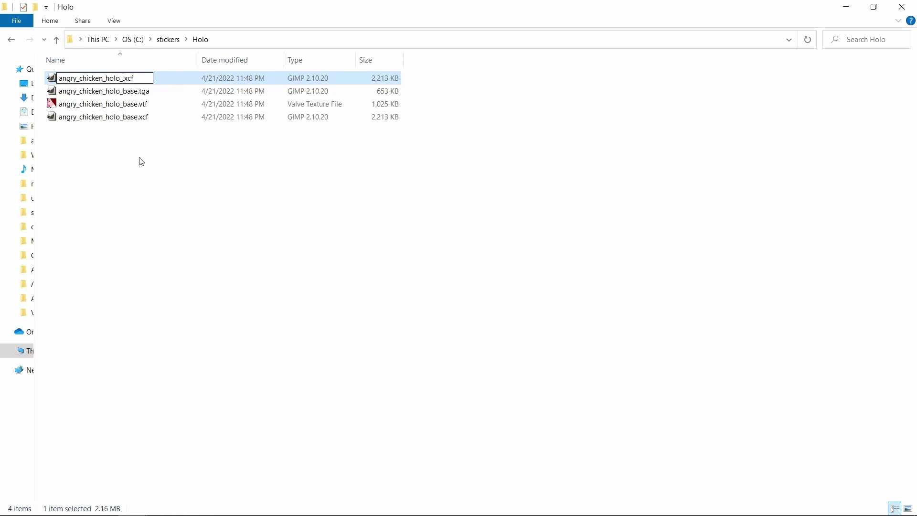
pyautogui.write('mask')
pyautogui.press('Return')
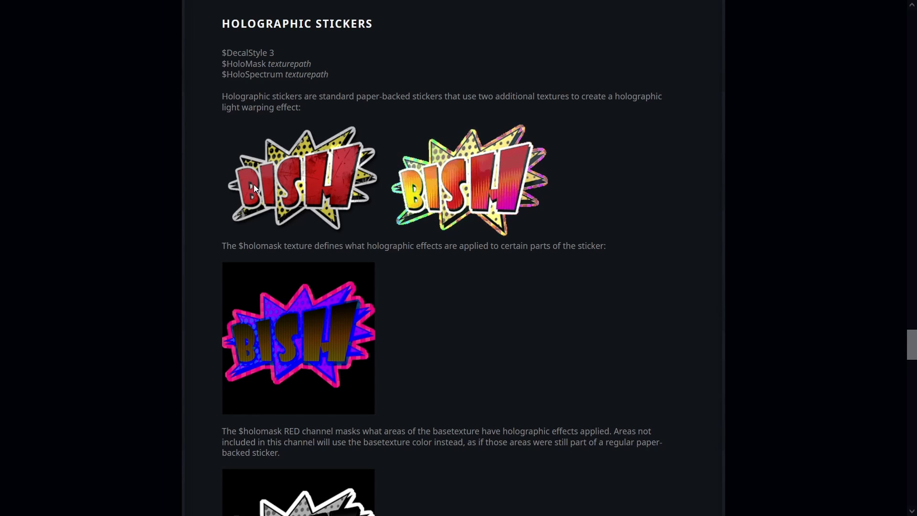
pyautogui.scroll(-4, 253, 185)
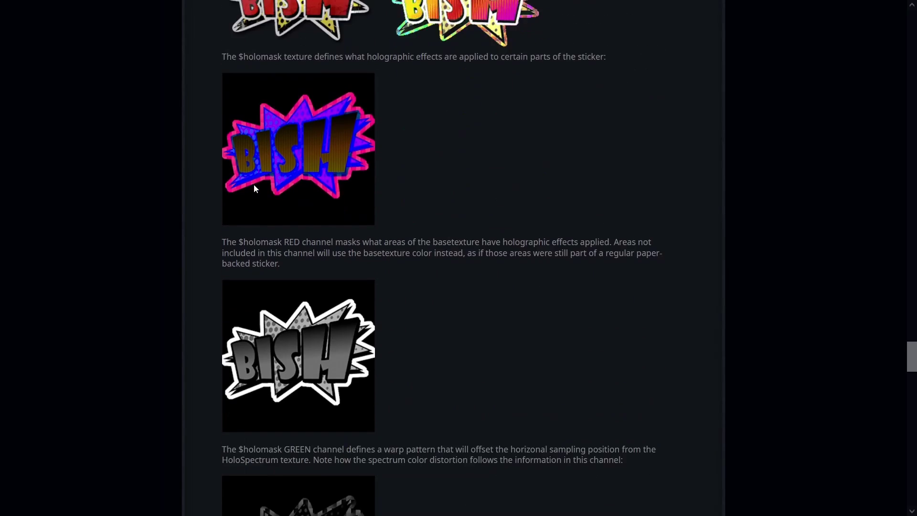
pyautogui.scroll(-1, 254, 184)
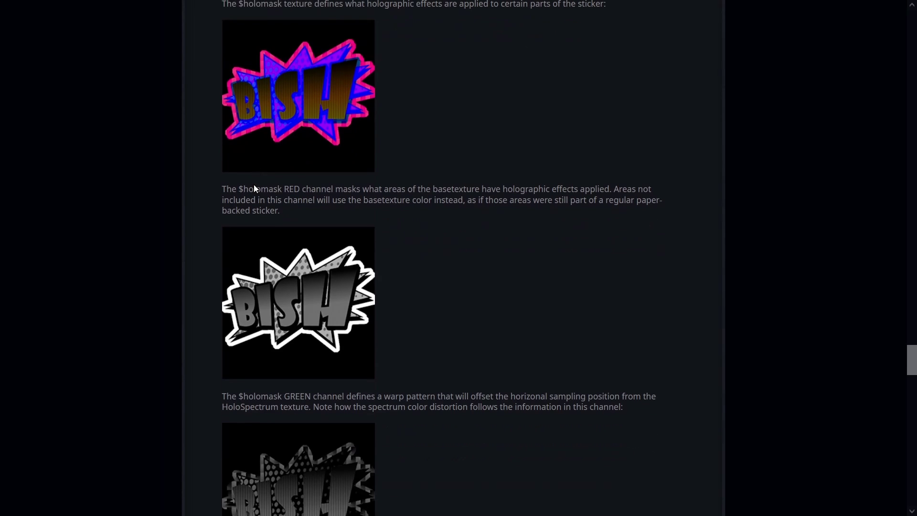
pyautogui.scroll(1, 253, 185)
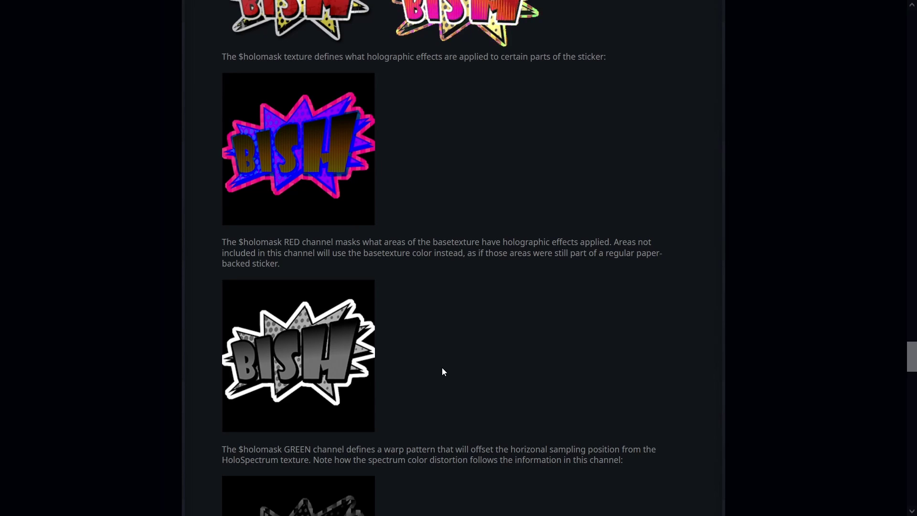
pyautogui.scroll(-2, 442, 368)
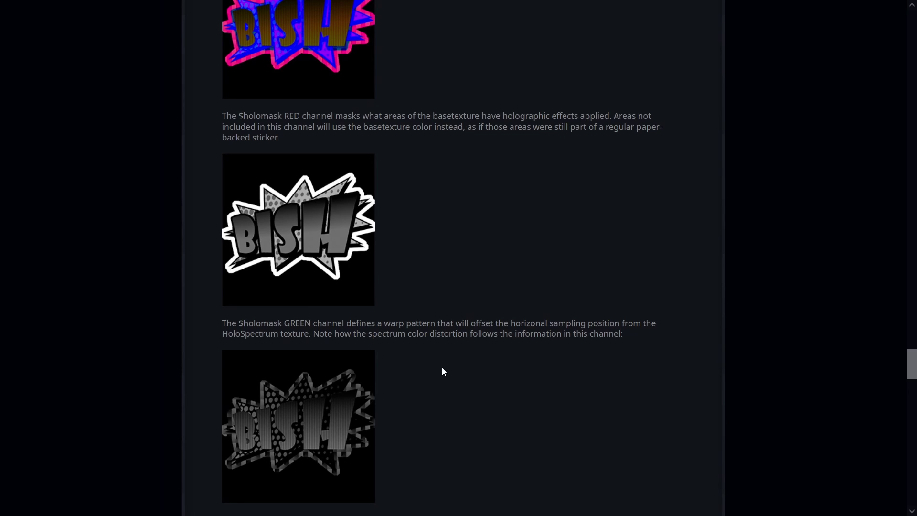
pyautogui.scroll(-3, 443, 371)
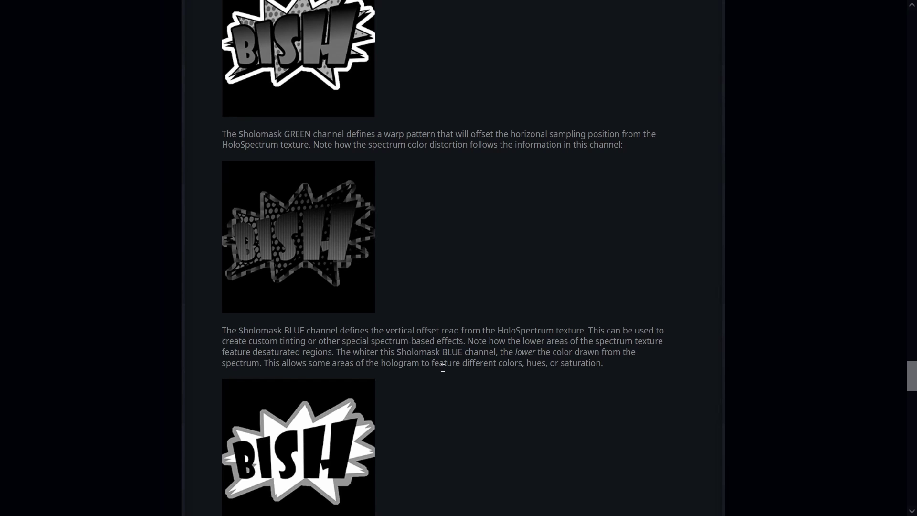
pyautogui.scroll(10, 443, 368)
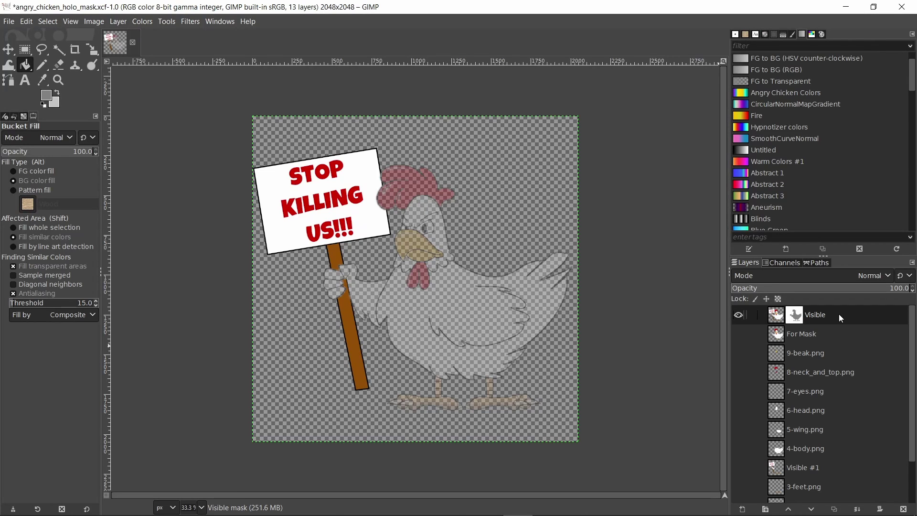
# Step: Delete the Visible layer and show all the chicken part layers, including the sign
pyautogui.click(903, 509)
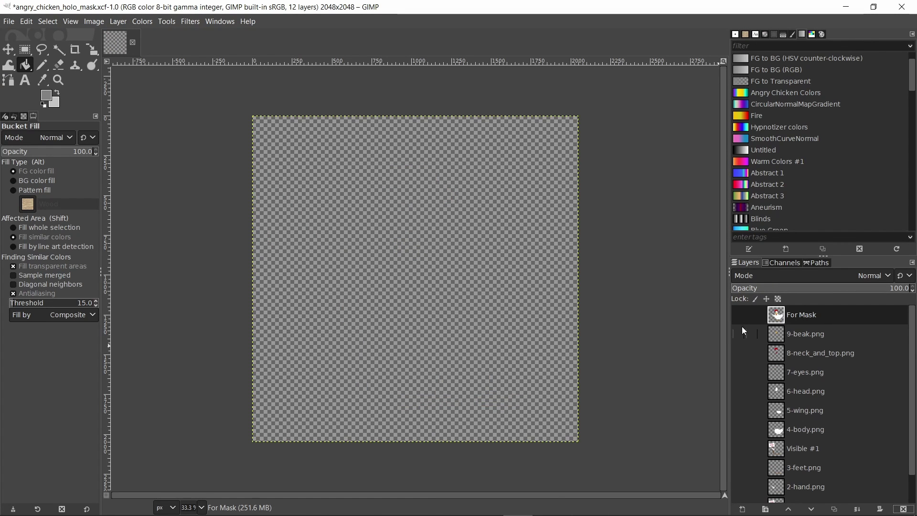
pyautogui.moveTo(736, 335); pyautogui.dragTo(739, 400)
pyautogui.click(738, 401)
pyautogui.click(739, 399)
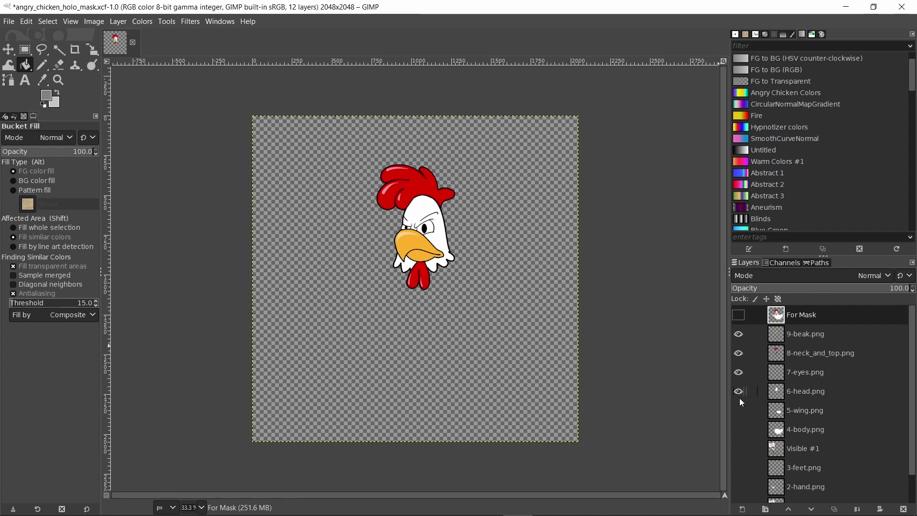
pyautogui.click(738, 430)
pyautogui.click(736, 448)
pyautogui.click(735, 451)
pyautogui.click(737, 468)
pyautogui.click(739, 487)
pyautogui.scroll(-1, 738, 477)
pyautogui.click(739, 474)
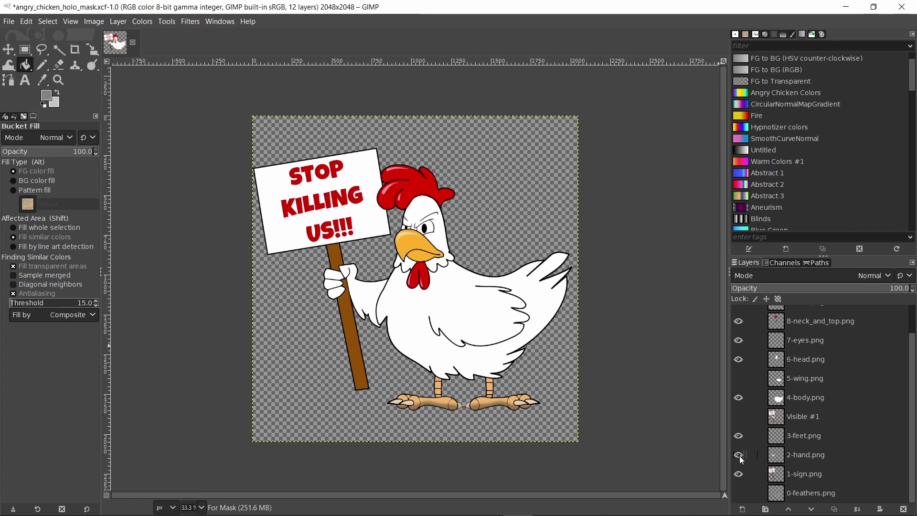
pyautogui.scroll(2, 741, 453)
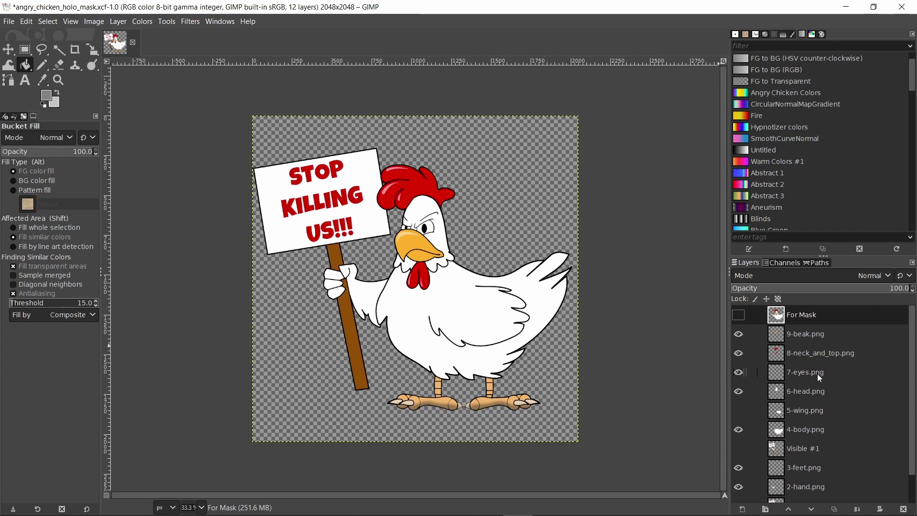
# Step: Turn the beak and the comb-and-wattle layers black with Curves
pyautogui.click(811, 333)
pyautogui.click(142, 21)
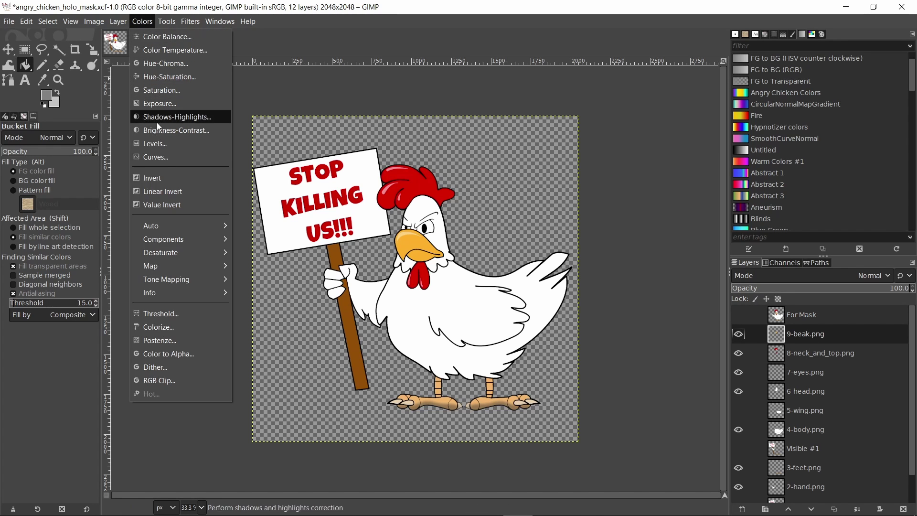
pyautogui.click(165, 157)
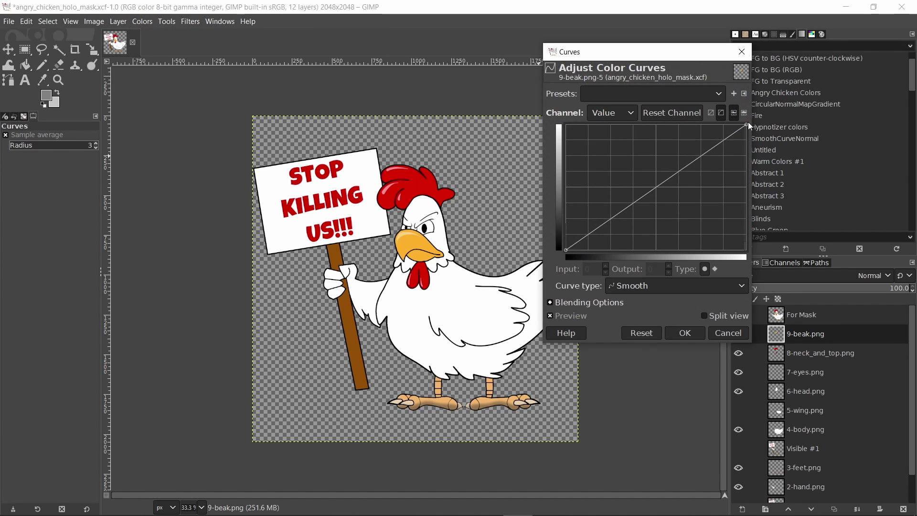
pyautogui.moveTo(746, 125); pyautogui.dragTo(762, 273)
pyautogui.click(697, 332)
pyautogui.click(786, 353)
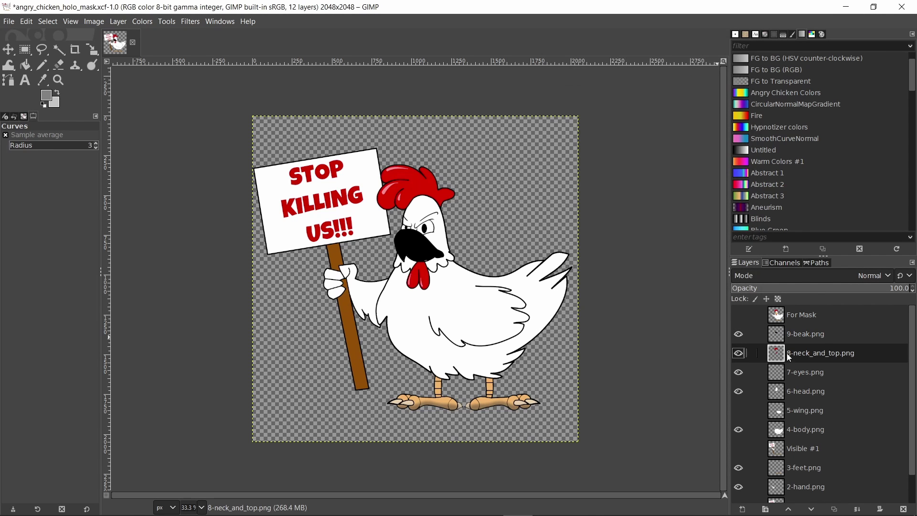
pyautogui.click(382, 153)
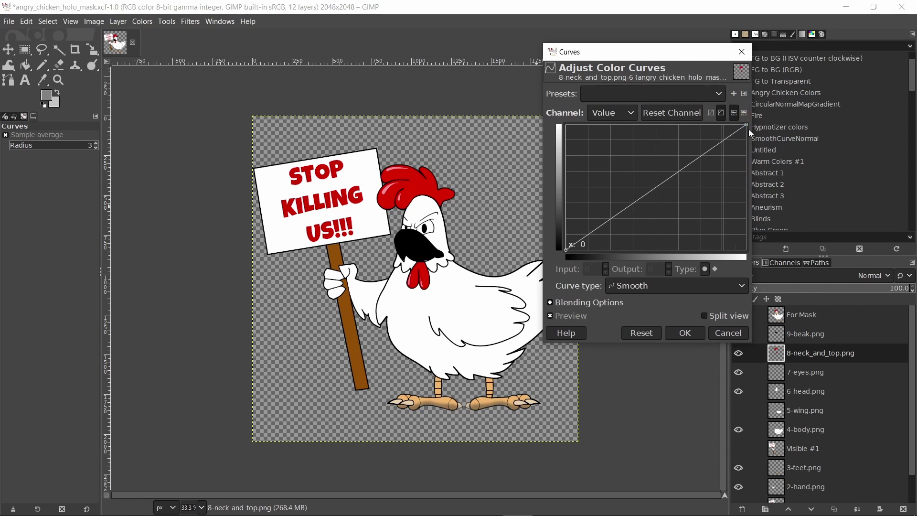
pyautogui.moveTo(748, 124); pyautogui.dragTo(747, 249)
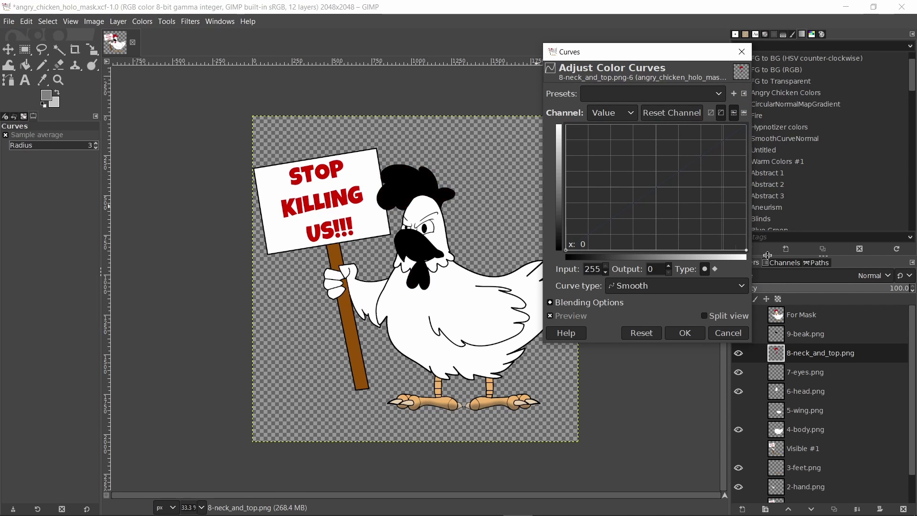
pyautogui.click(693, 330)
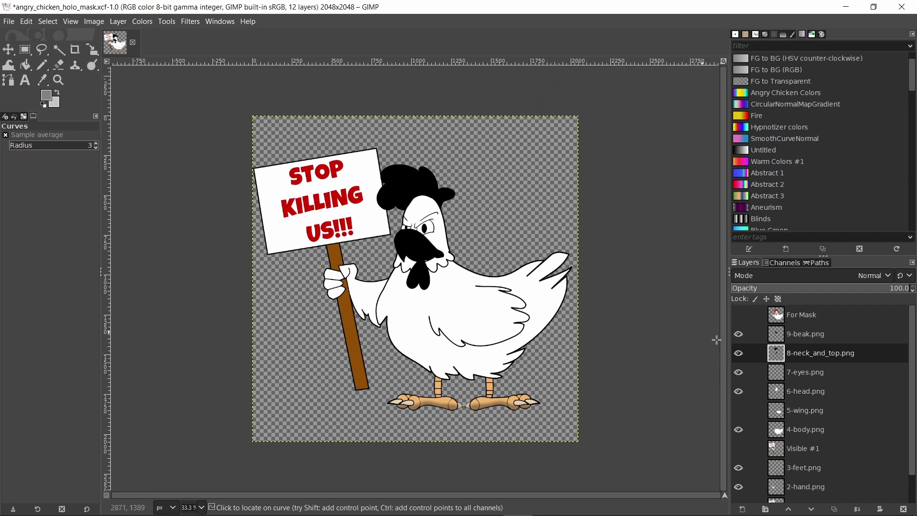
# Step: Turn the eyes and feet layers black with Curves
pyautogui.click(793, 373)
pyautogui.click(555, 286)
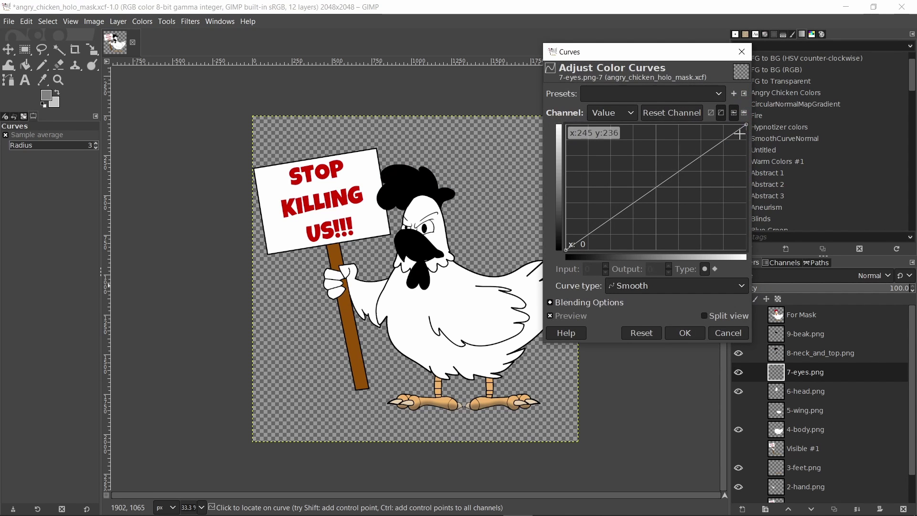
pyautogui.moveTo(748, 123); pyautogui.dragTo(747, 249)
pyautogui.click(702, 332)
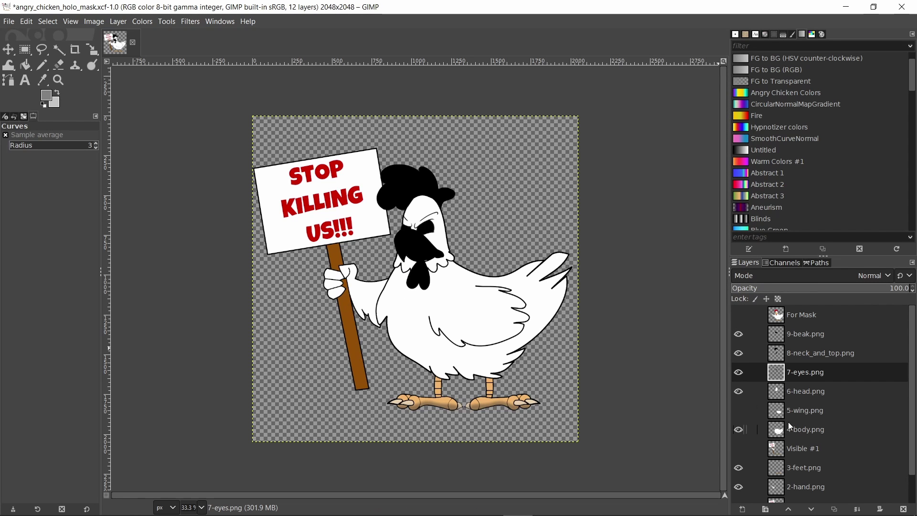
pyautogui.click(801, 468)
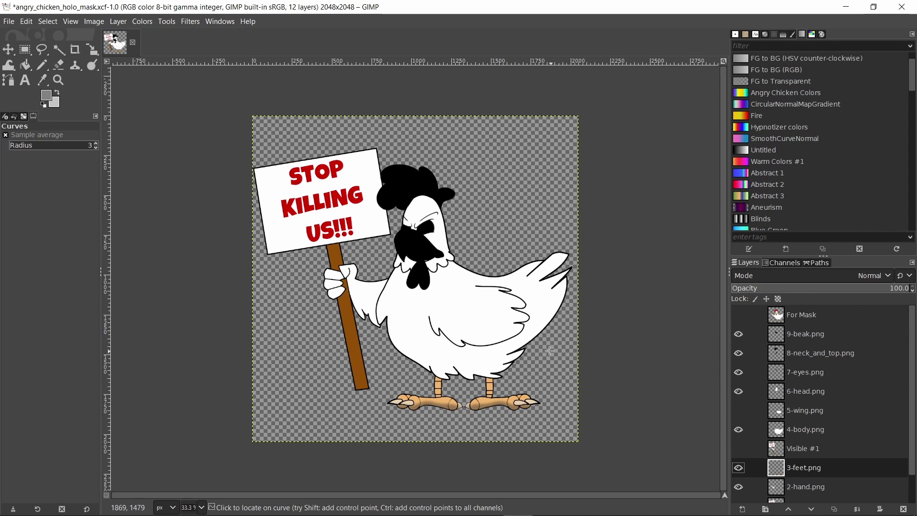
pyautogui.click(518, 299)
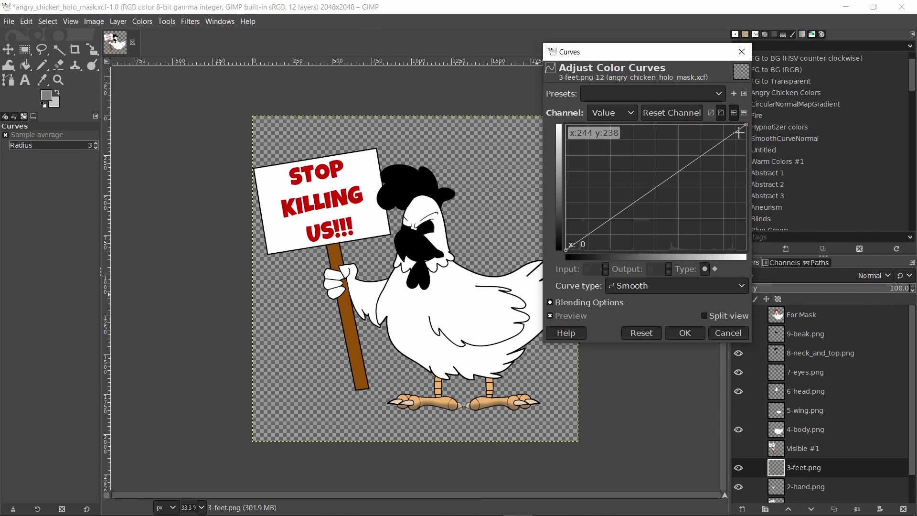
pyautogui.moveTo(746, 125); pyautogui.dragTo(755, 168)
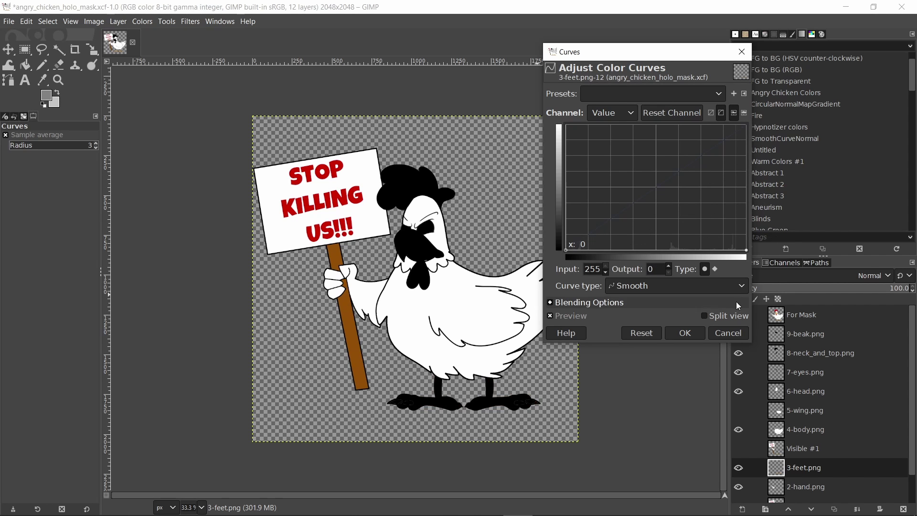
pyautogui.click(683, 333)
# Step: Darken the 1-sign.png layer to solid black with Curves
pyautogui.scroll(-2, 784, 481)
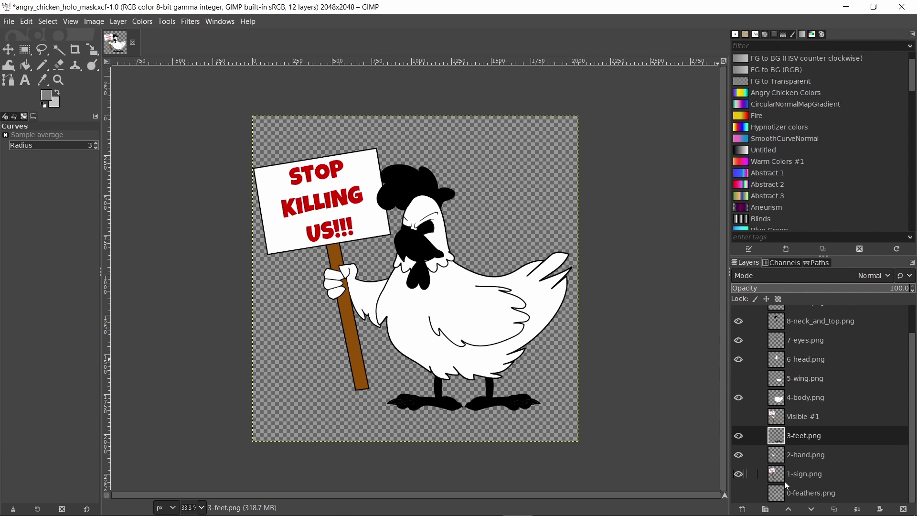
pyautogui.click(784, 478)
pyautogui.click(532, 299)
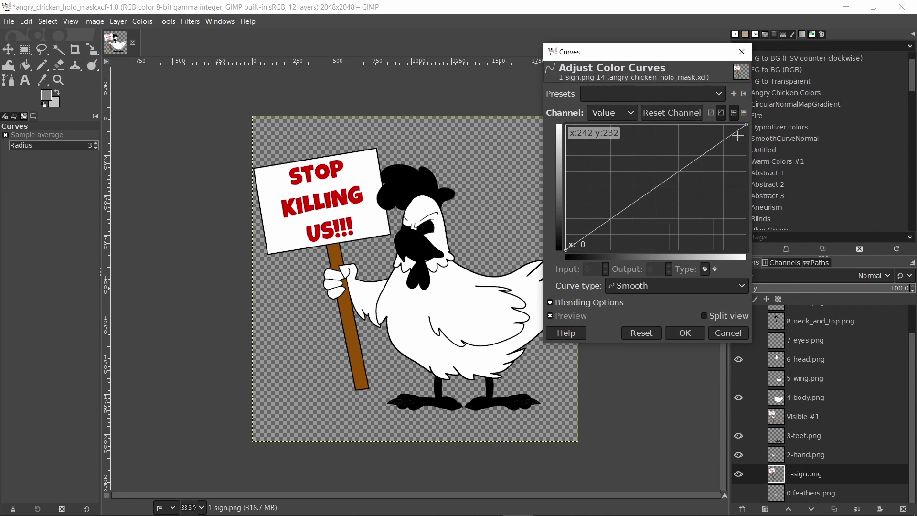
pyautogui.moveTo(747, 125); pyautogui.dragTo(755, 250)
pyautogui.click(685, 333)
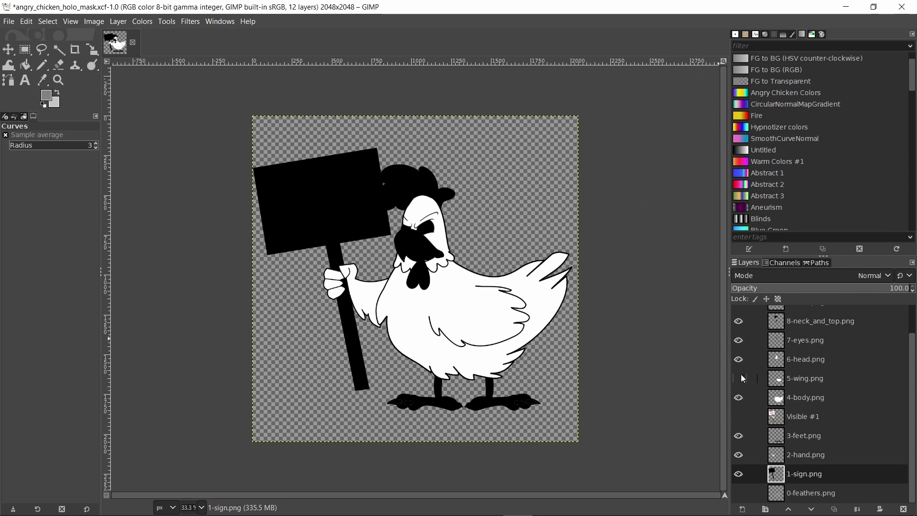
pyautogui.hotkey('shift', 'b')
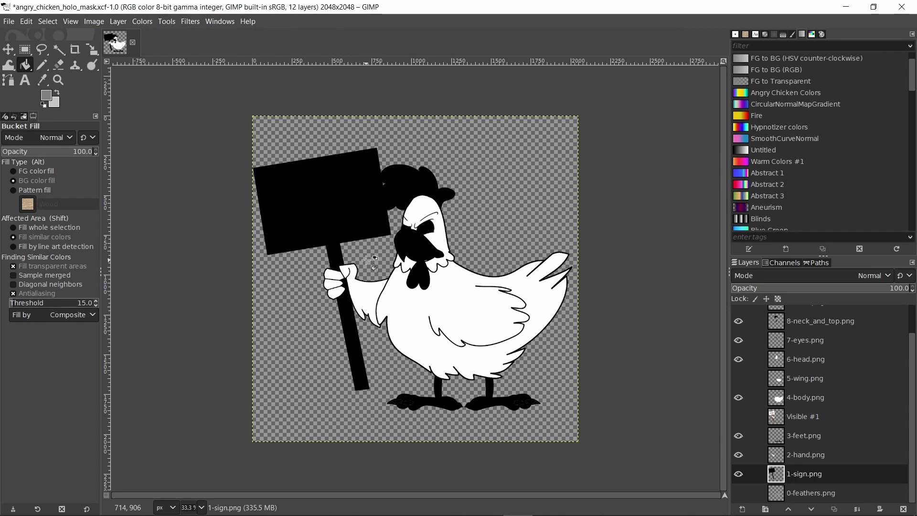
# Step: Set the foreground colour to white
pyautogui.click(53, 96)
pyautogui.moveTo(62, 53); pyautogui.dragTo(52, 33)
pyautogui.click(214, 182)
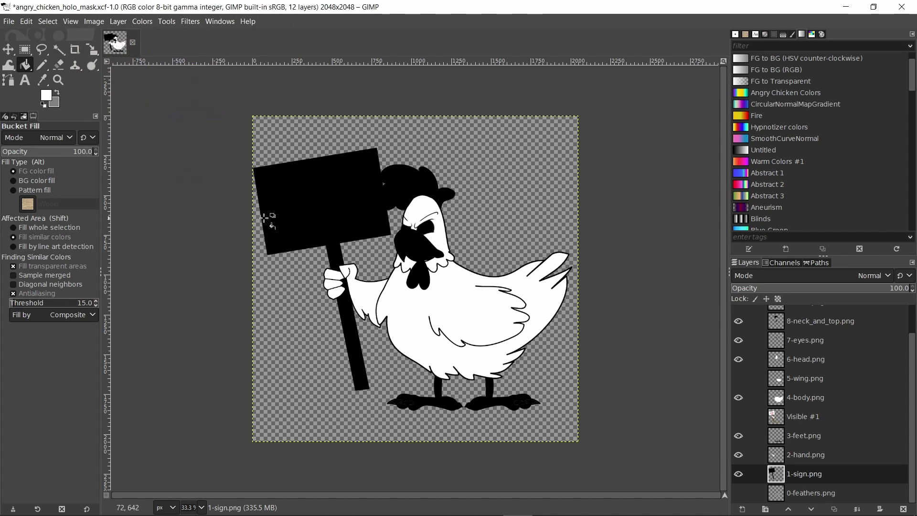
# Step: Select the white head area on 6-head.png and fill it with a white-to-grey gradient
pyautogui.click(789, 360)
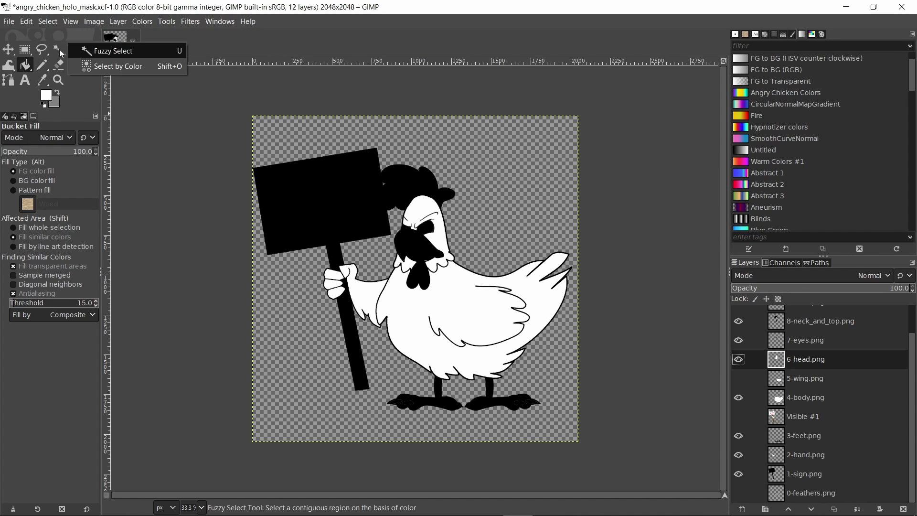
pyautogui.moveTo(58, 49); pyautogui.dragTo(87, 69)
pyautogui.click(424, 211)
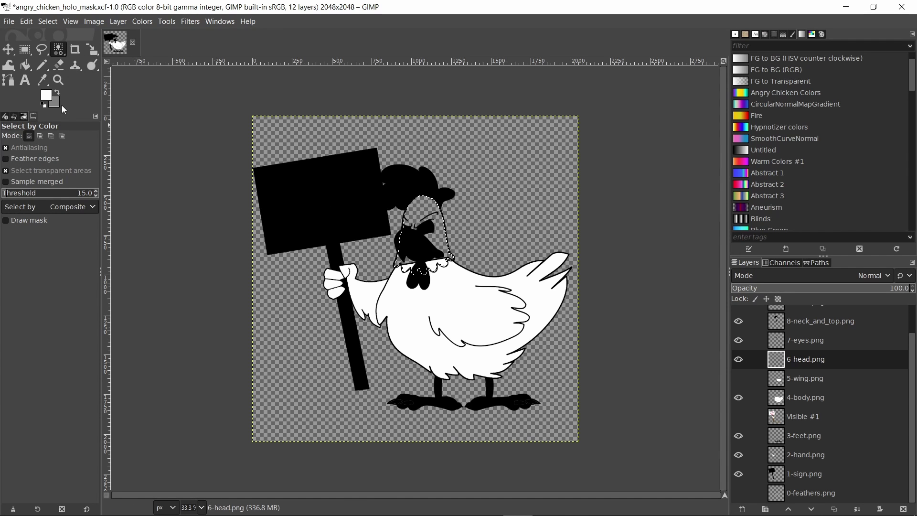
pyautogui.moveTo(24, 65); pyautogui.dragTo(51, 82)
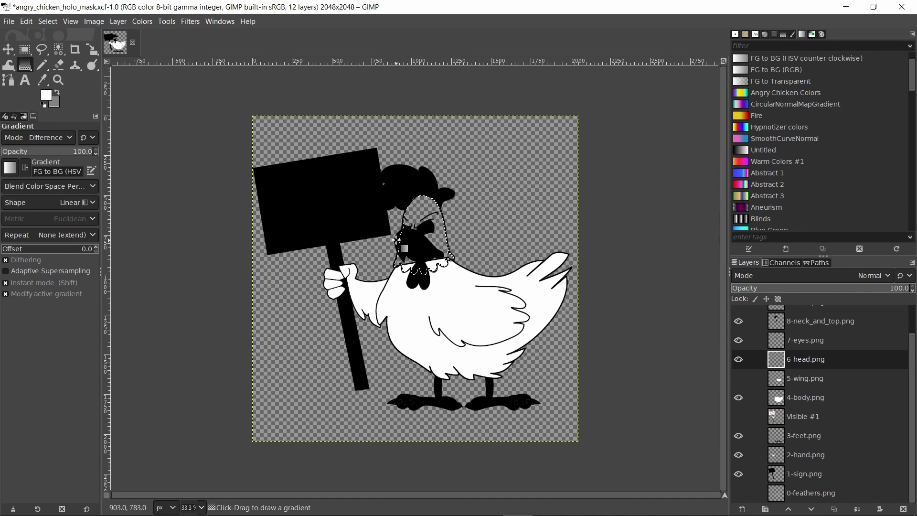
pyautogui.moveTo(402, 233); pyautogui.dragTo(443, 232)
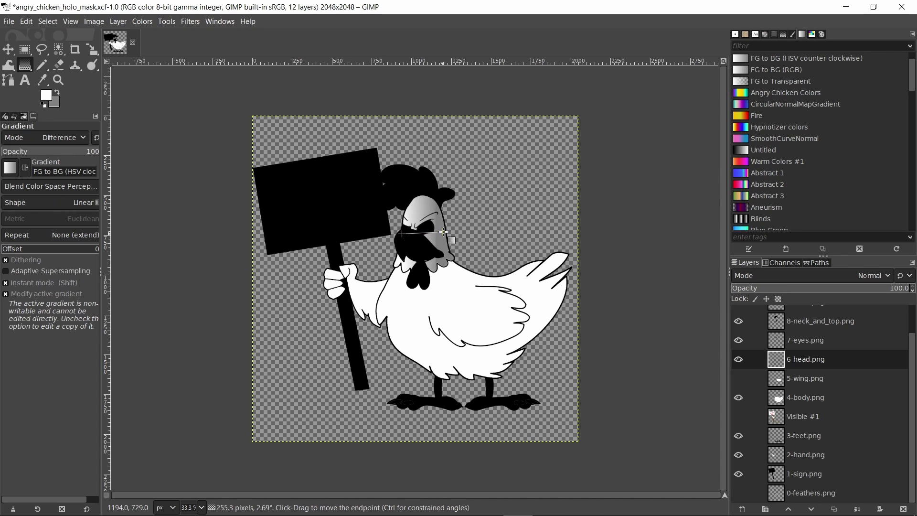
pyautogui.press('Return')
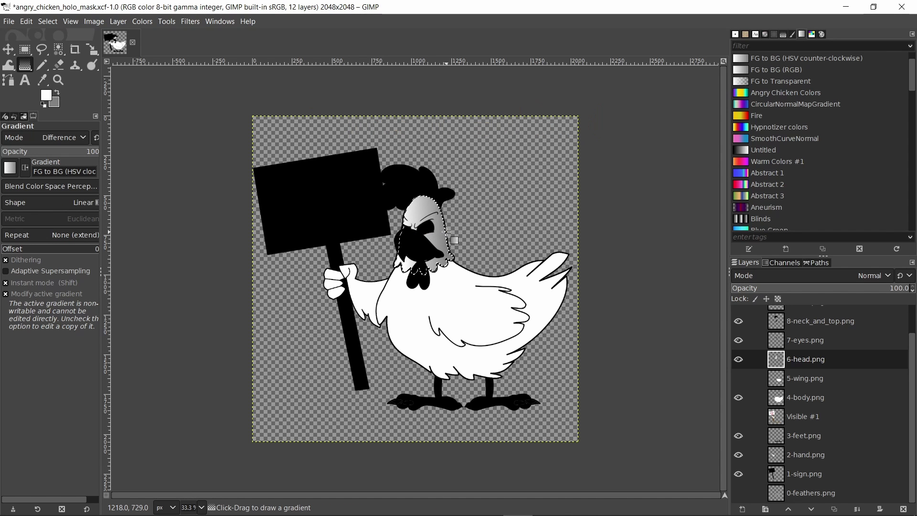
pyautogui.press('alt')
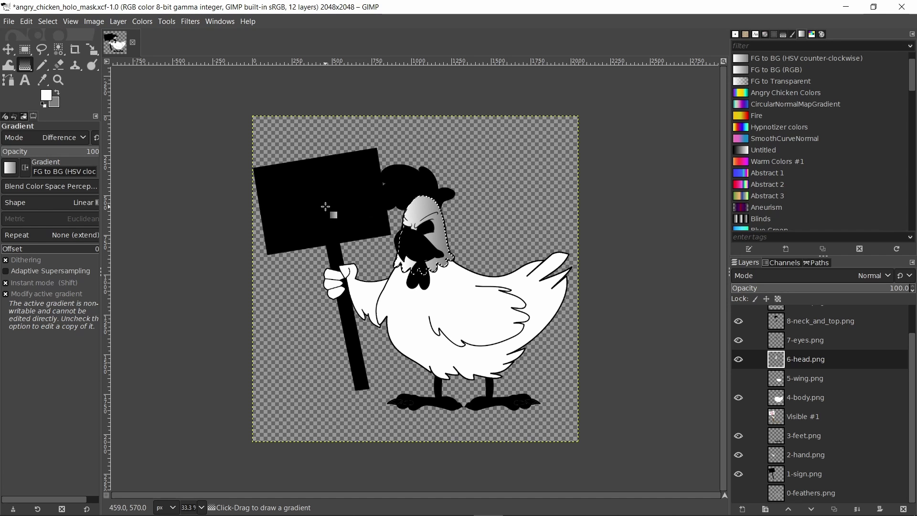
# Step: Open diamond_pattern2.png from the Parts folder as a layer and clear the selection
pyautogui.click(9, 22)
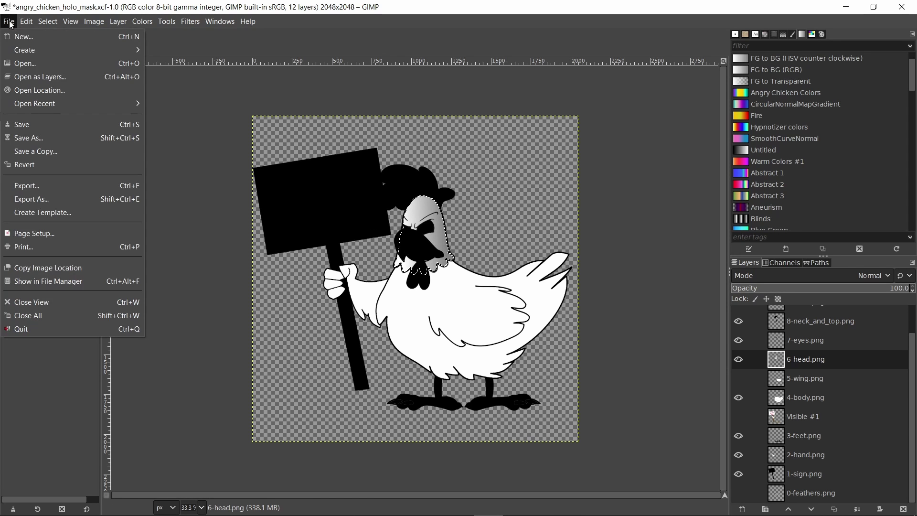
pyautogui.click(28, 77)
pyautogui.click(310, 79)
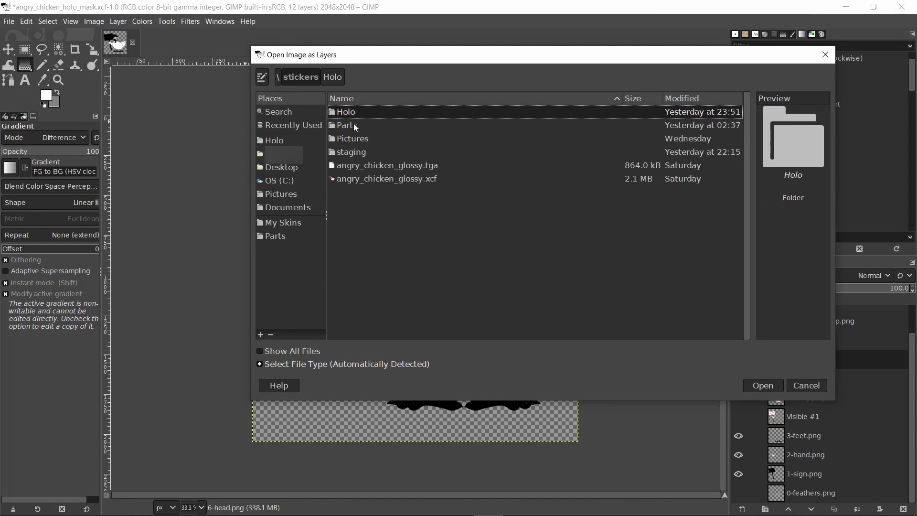
pyautogui.doubleClick(360, 125)
pyautogui.doubleClick(369, 245)
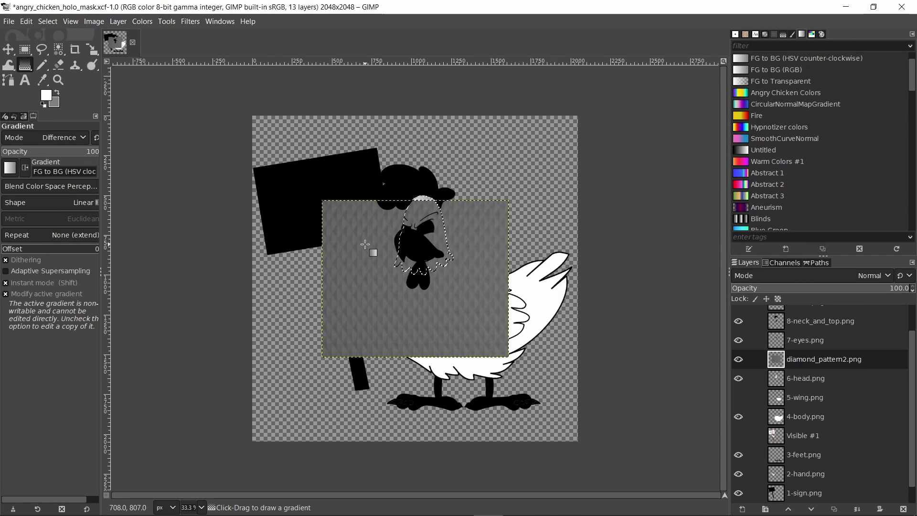
pyautogui.hotkey('ctrl', 'shift', 'a')
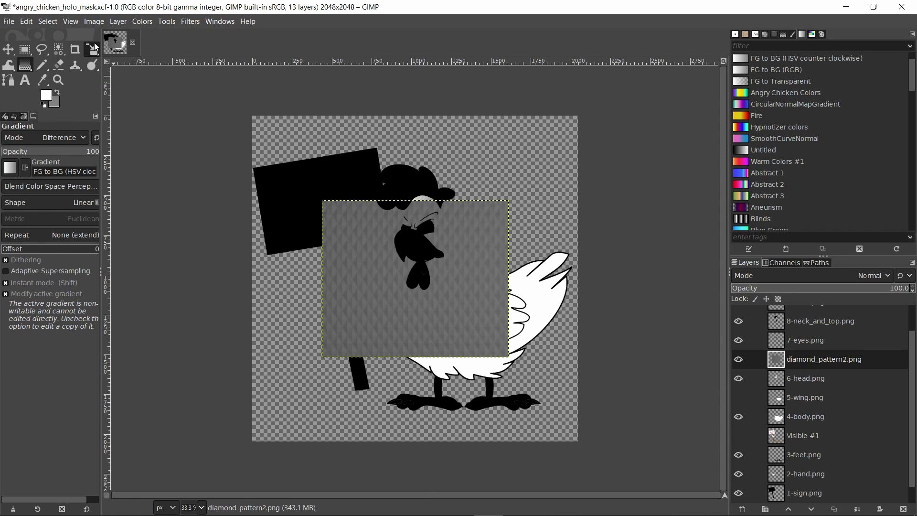
# Step: Lower the pattern below 5-wing and scale it to 1319×1112 over the body
pyautogui.click(93, 46)
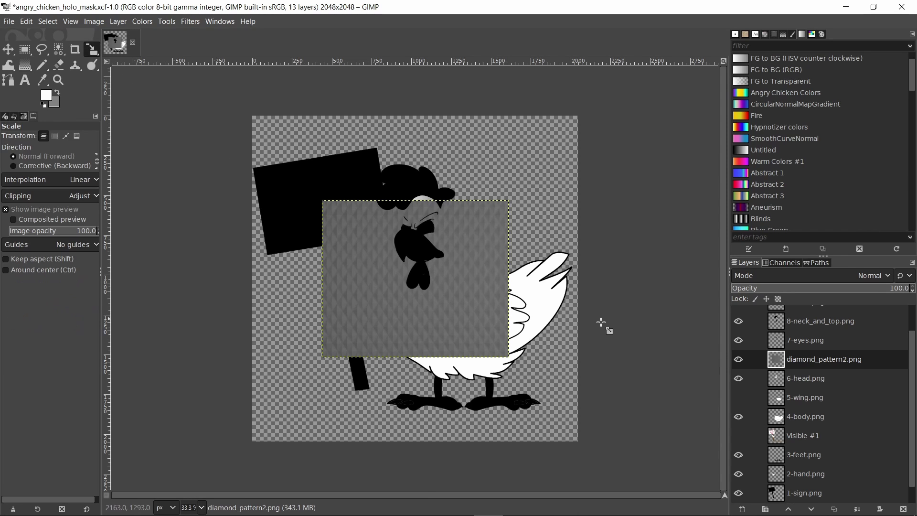
pyautogui.click(812, 509)
pyautogui.click(812, 510)
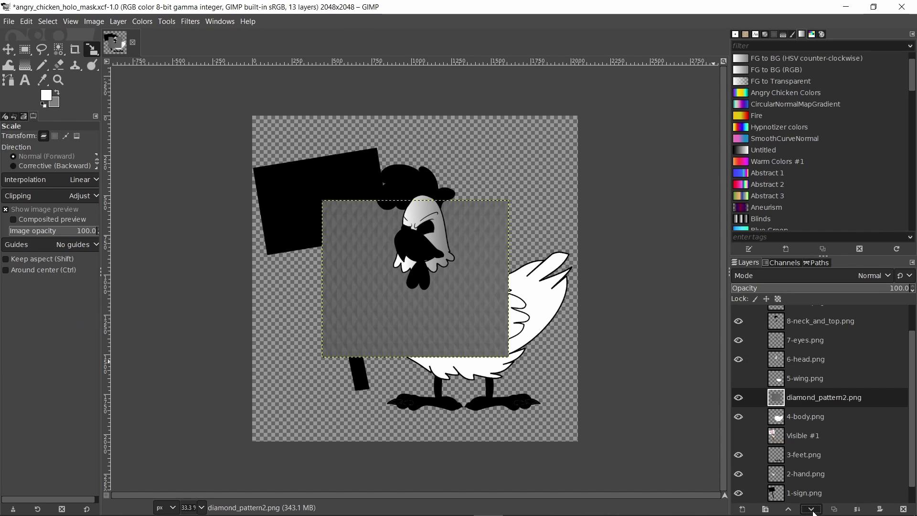
pyautogui.click(458, 291)
pyautogui.moveTo(425, 290); pyautogui.dragTo(491, 318)
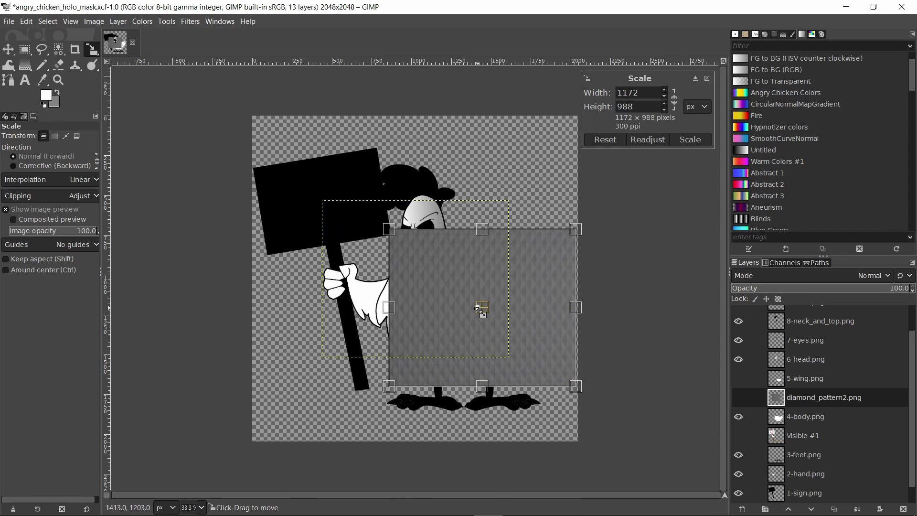
pyautogui.moveTo(389, 258); pyautogui.dragTo(356, 222)
pyautogui.moveTo(494, 316); pyautogui.dragTo(478, 316)
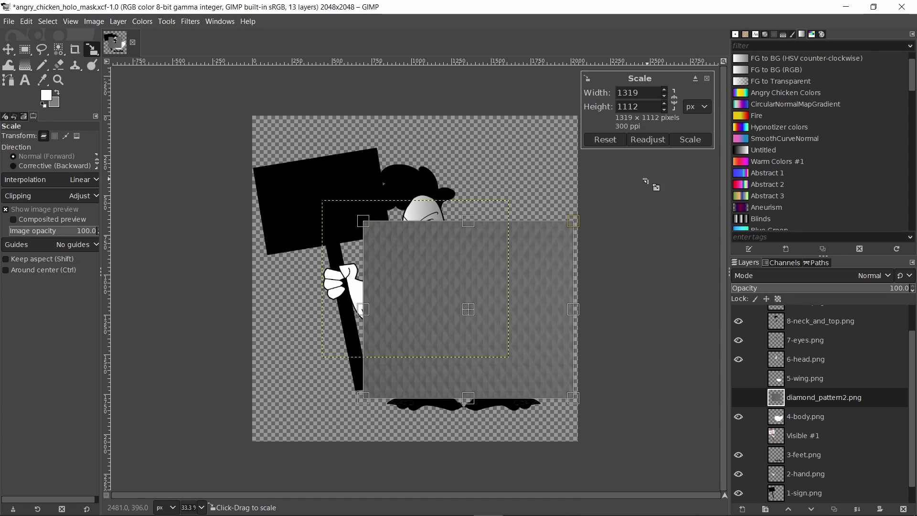
pyautogui.click(691, 139)
pyautogui.click(797, 423)
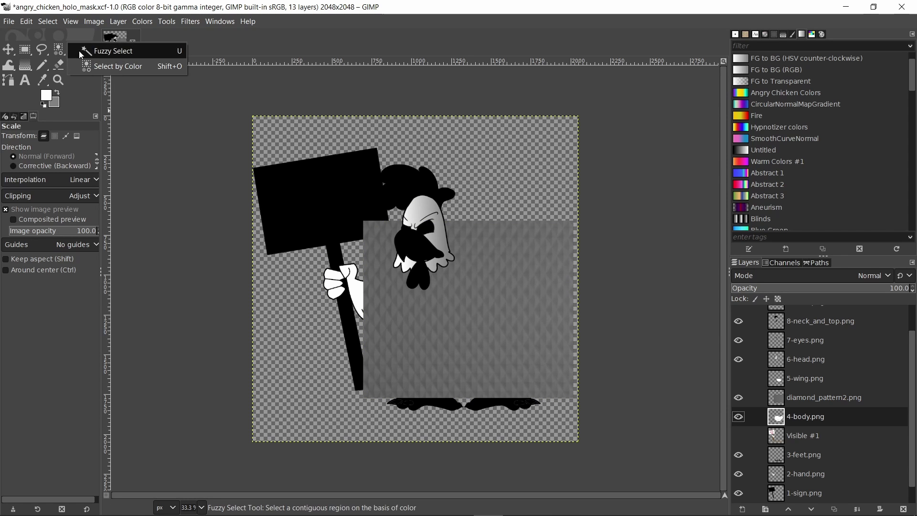
# Step: Delete the diamond pattern outside the body outline and set its layer mode to Multiply
pyautogui.click(58, 49)
pyautogui.click(480, 157)
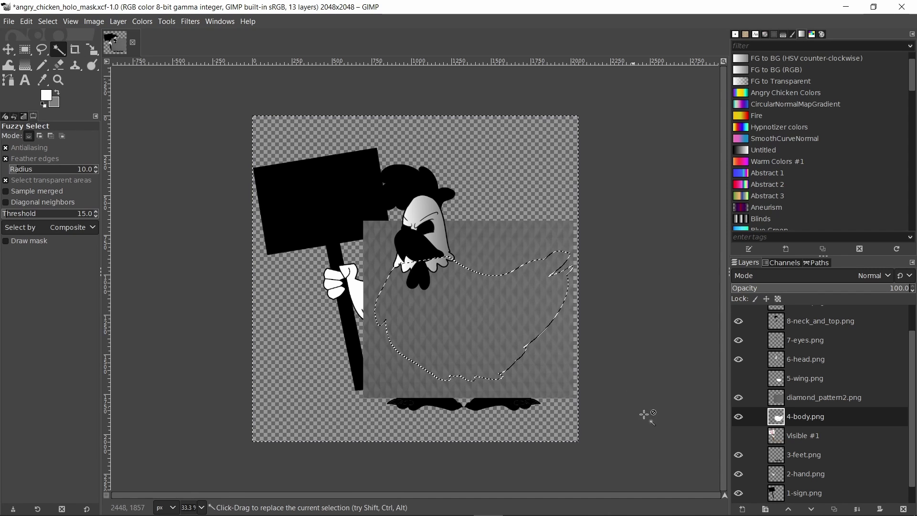
pyautogui.click(816, 404)
pyautogui.press('Delete')
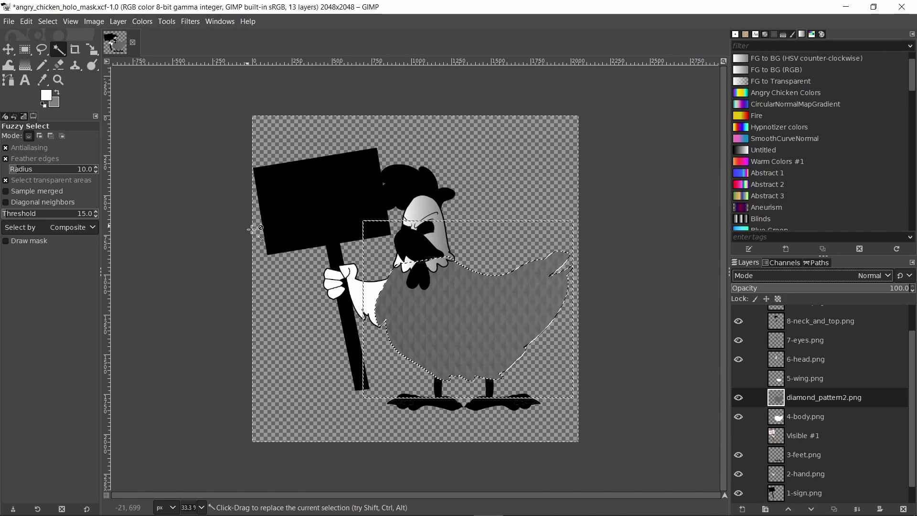
pyautogui.click(866, 276)
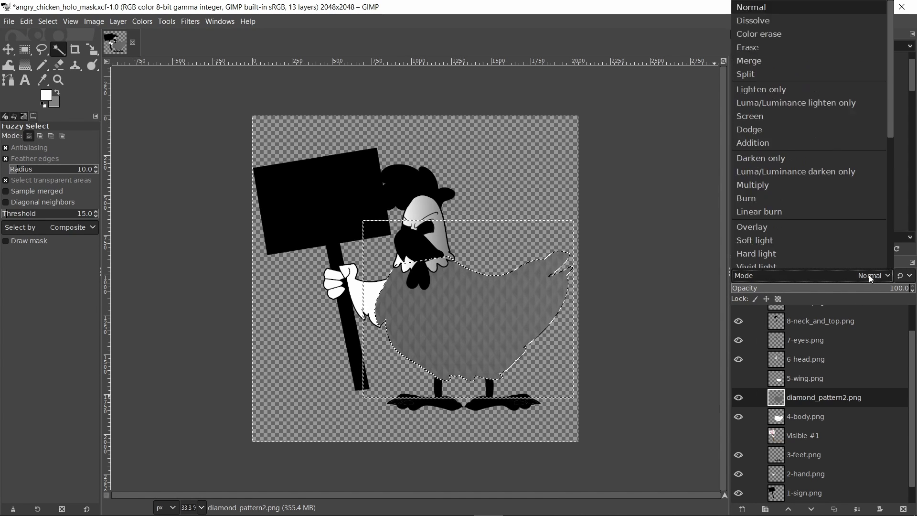
pyautogui.click(810, 181)
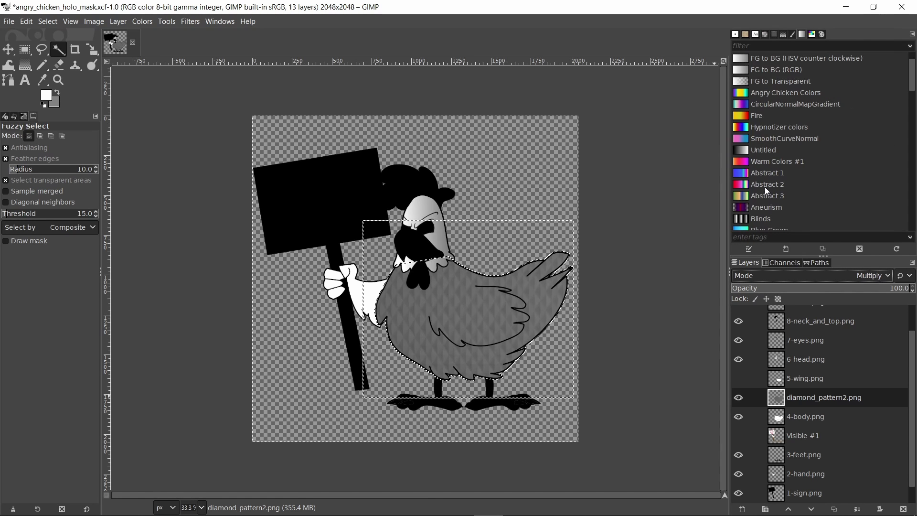
pyautogui.hotkey('ctrl', 'shift', 'a')
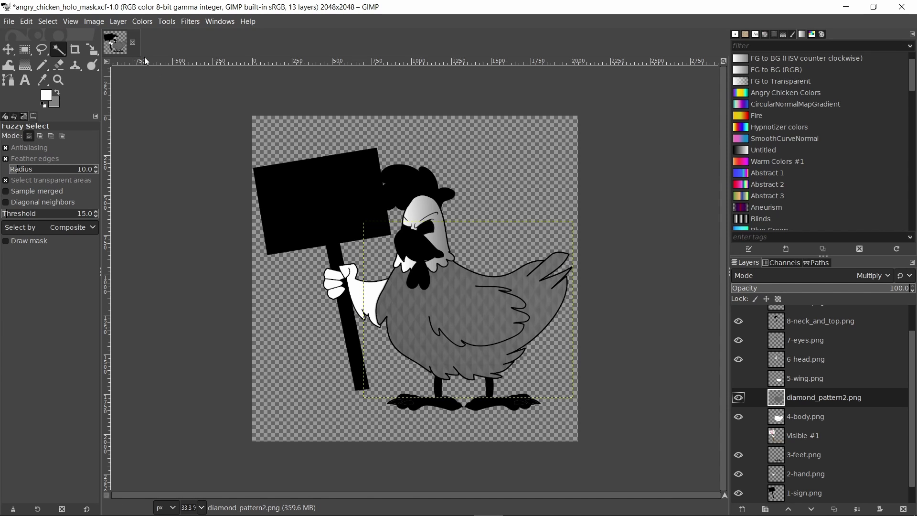
# Step: Lighten the diamond pattern to light grey by steepening its Curves
pyautogui.click(142, 21)
pyautogui.click(150, 160)
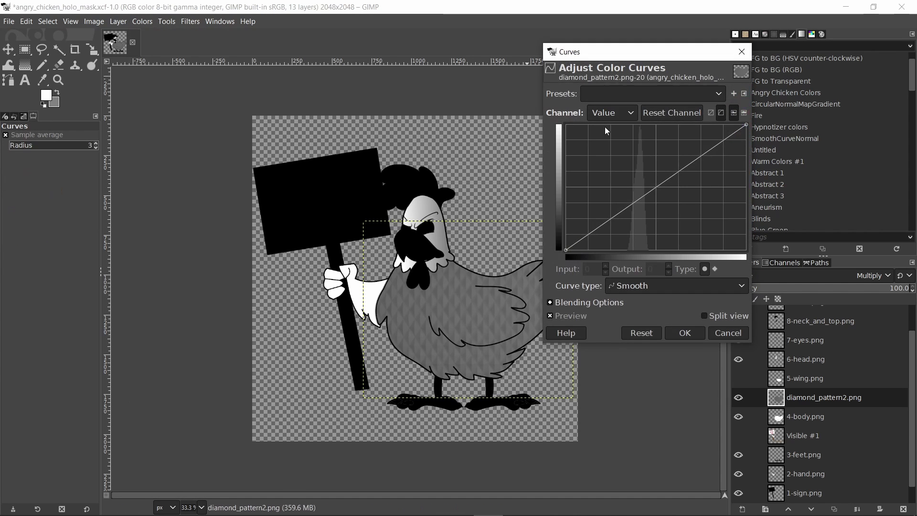
pyautogui.moveTo(743, 124); pyautogui.dragTo(656, 123)
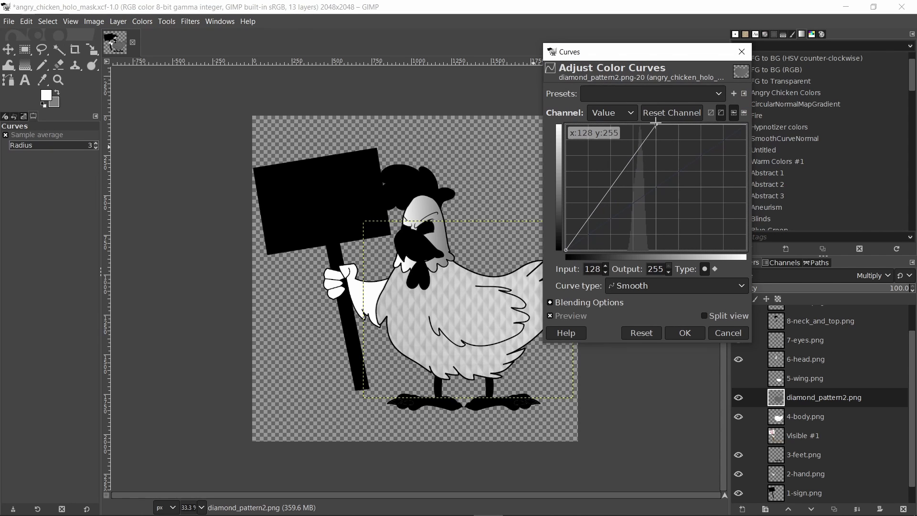
pyautogui.click(683, 332)
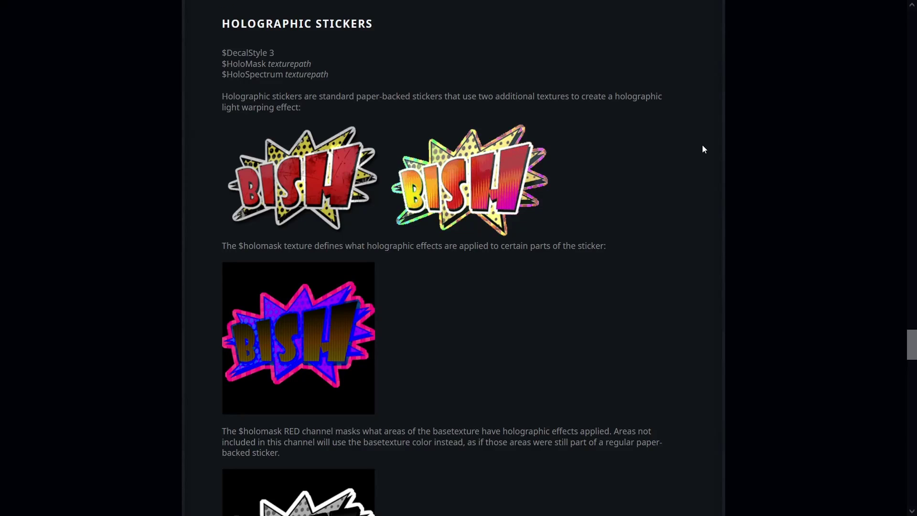
# Step: Scroll to the holospectrum strip and select the example WeaponDecal holographic material code below it
pyautogui.scroll(-6, 703, 145)
pyautogui.scroll(-14, 681, 149)
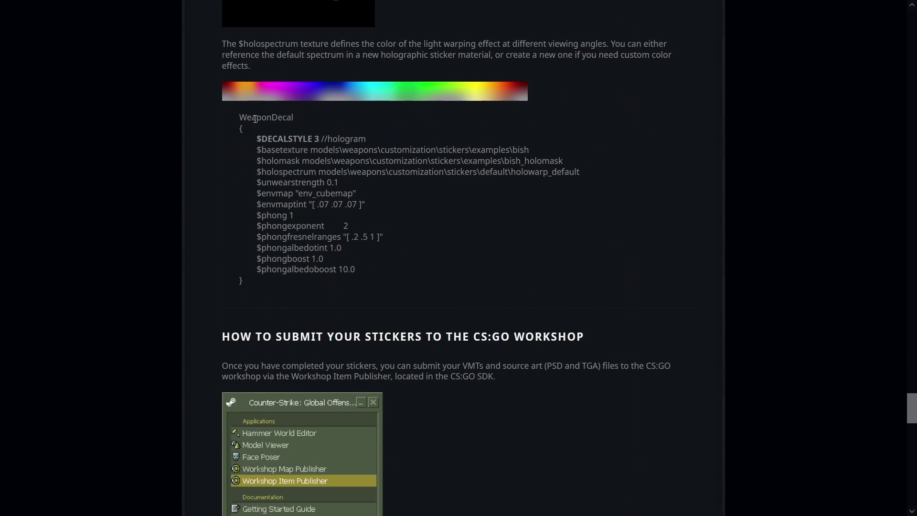
pyautogui.moveTo(241, 117); pyautogui.dragTo(357, 271)
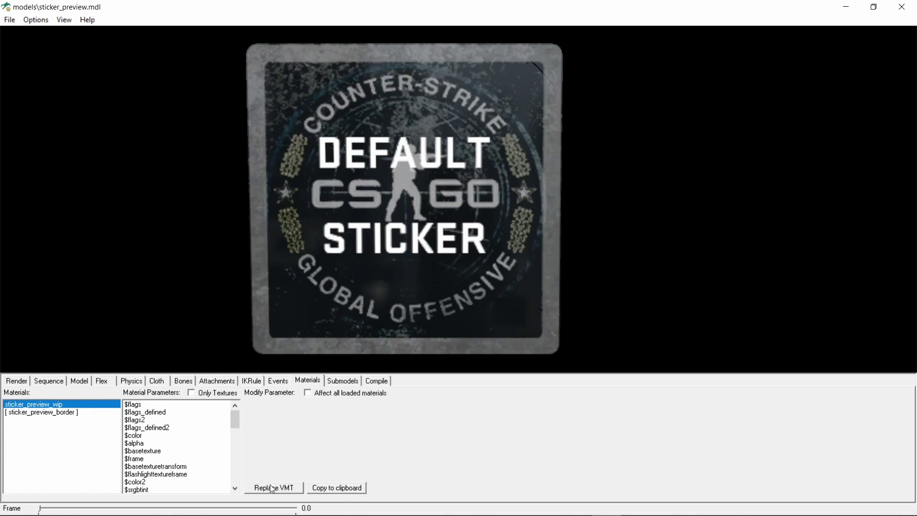
# Step: Load angry_chicken_holo.vmt onto the sticker preview and rotate the model to see the holo shift
pyautogui.click(269, 488)
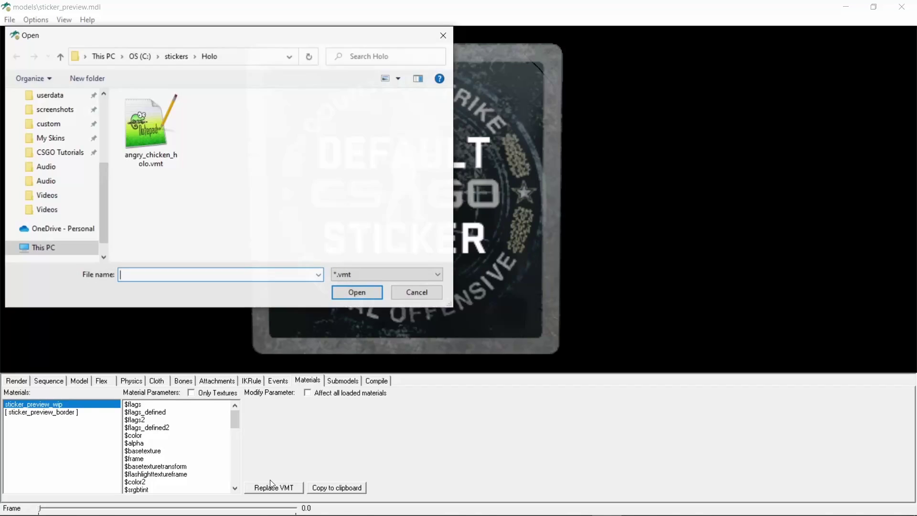
pyautogui.doubleClick(150, 131)
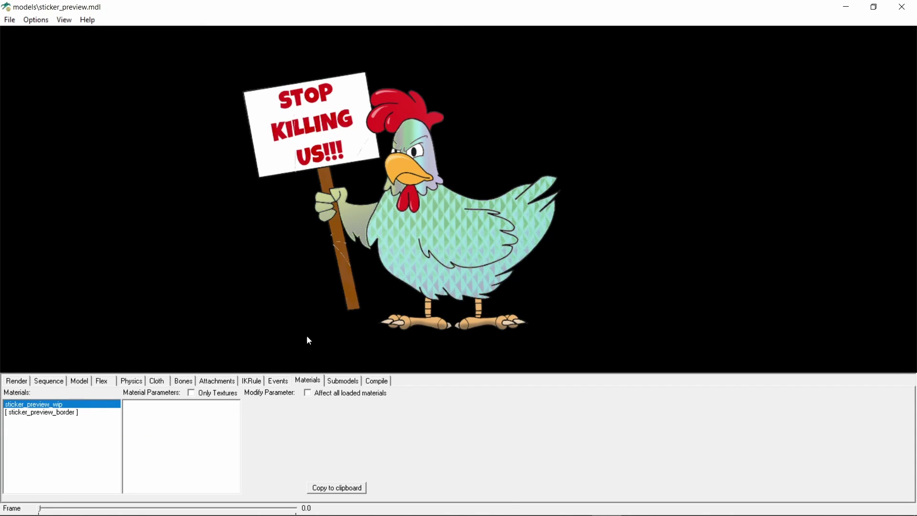
pyautogui.moveTo(327, 330)
pyautogui.mouseDown()
pyautogui.moveTo(305, 328)
pyautogui.moveTo(354, 325)
pyautogui.moveTo(308, 333)
pyautogui.moveTo(323, 325)
pyautogui.mouseUp()
# Step: On the Materials tab, set $wearprogress to 1 and raise $unwearstrength to 0.375
pyautogui.click(49, 404)
pyautogui.scroll(-15, 220, 420)
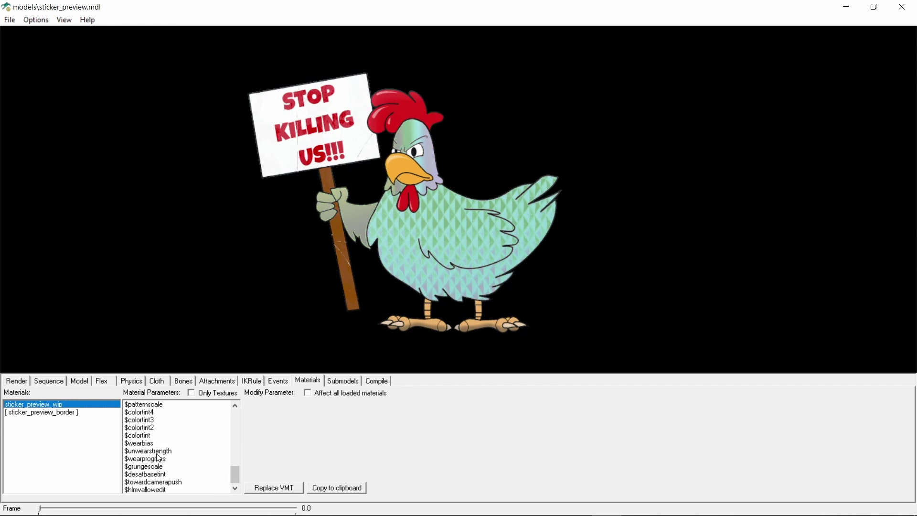
pyautogui.click(192, 460)
pyautogui.moveTo(396, 424); pyautogui.dragTo(565, 423)
pyautogui.click(153, 451)
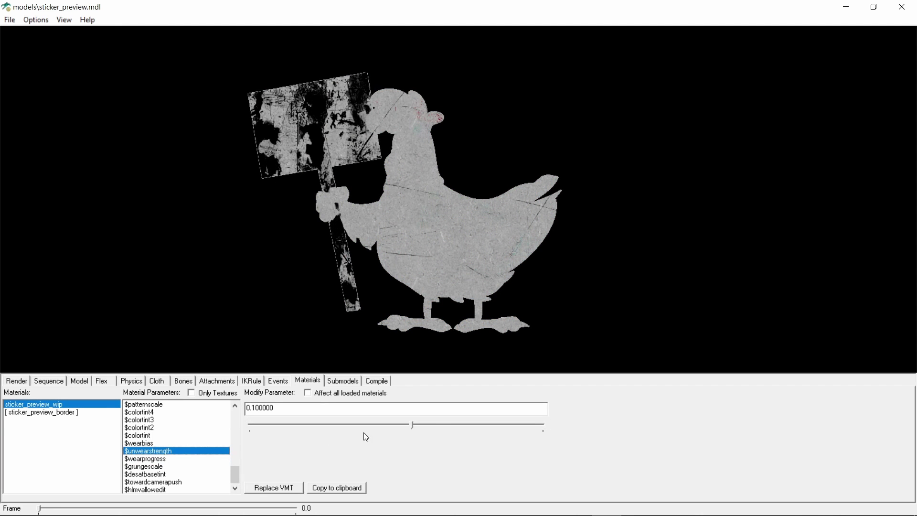
pyautogui.moveTo(417, 427); pyautogui.dragTo(452, 429)
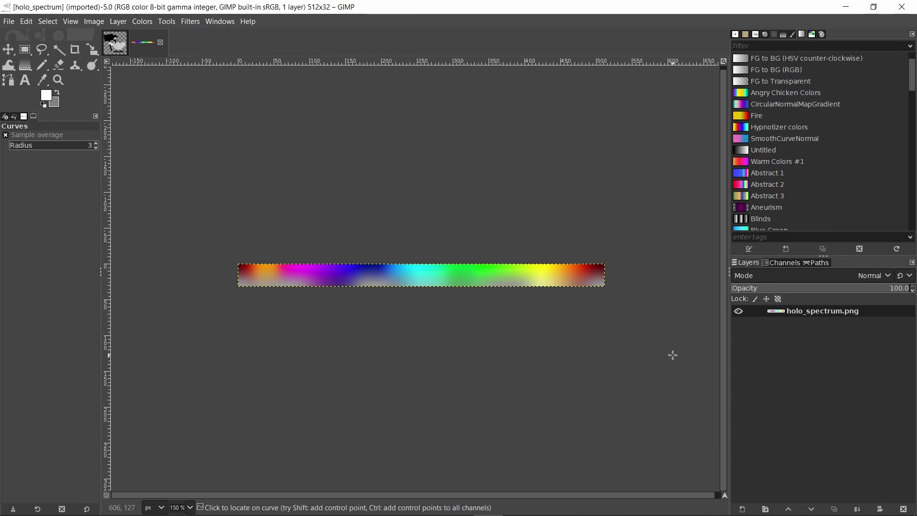
# Step: Hide the holo_spectrum.png layer and add a new transparent layer named 'custom' above it
pyautogui.click(738, 311)
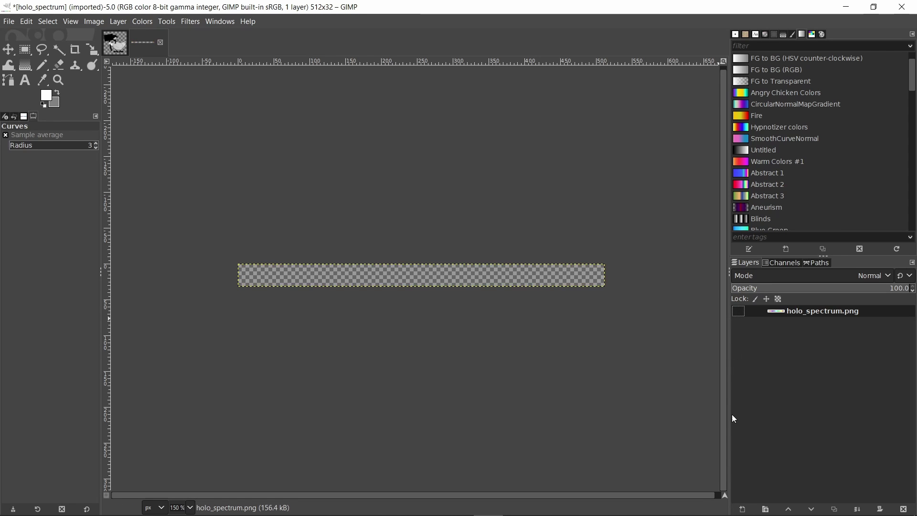
pyautogui.click(742, 509)
pyautogui.write('custom')
pyautogui.click(835, 499)
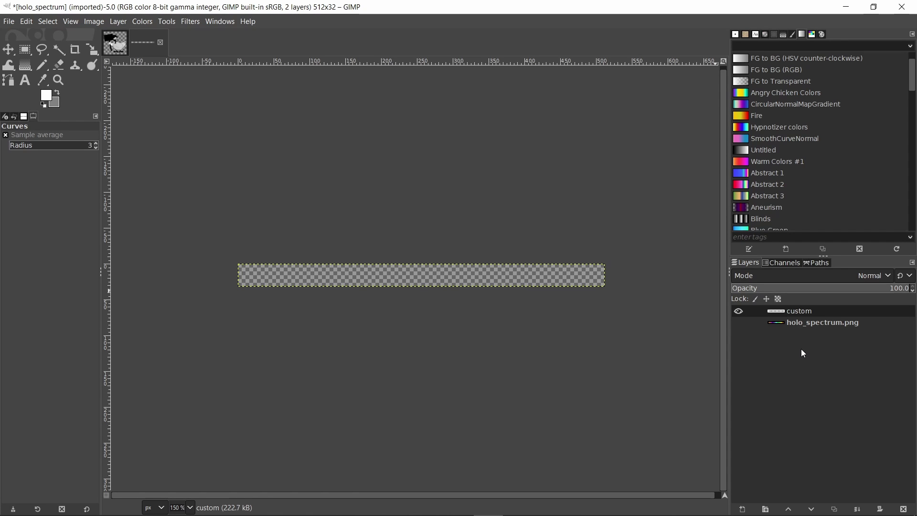
# Step: Add a Palettes tab to the dock and create a new palette named 'Angry Chicken Sticker'
pyautogui.click(812, 35)
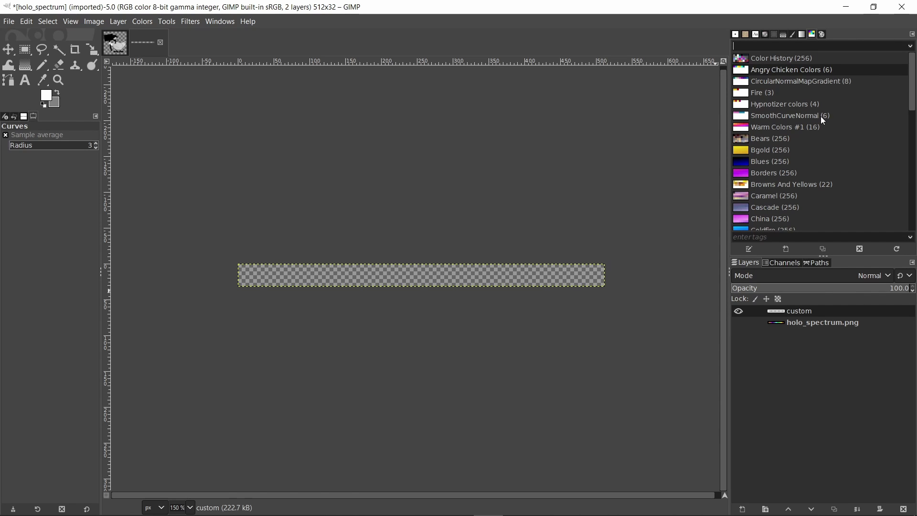
pyautogui.click(911, 34)
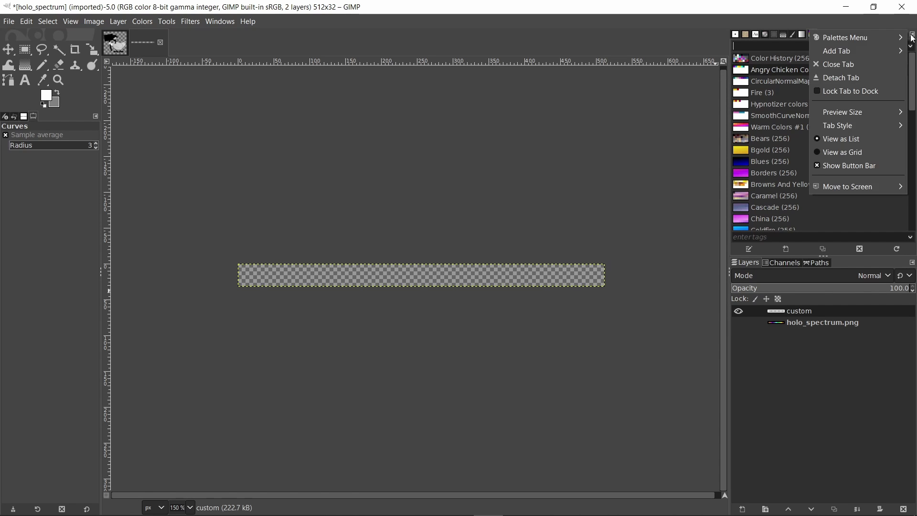
pyautogui.moveTo(885, 50)
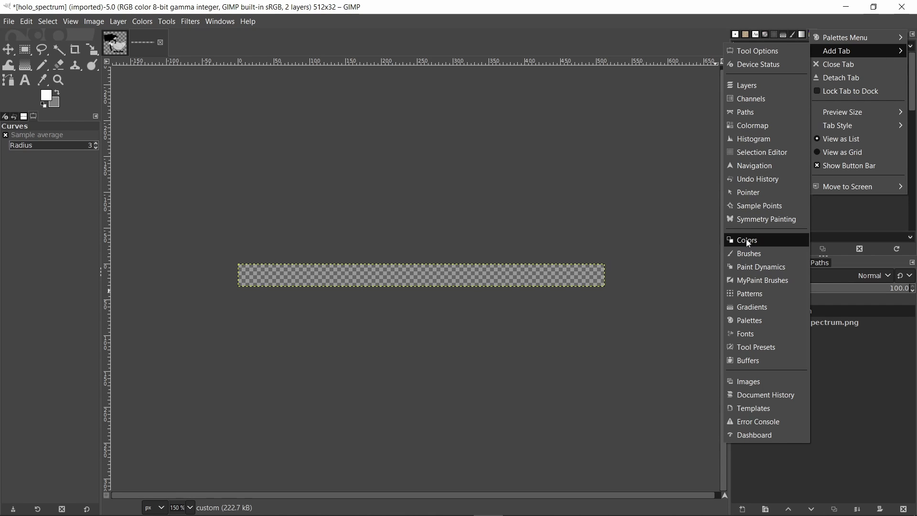
pyautogui.click(754, 322)
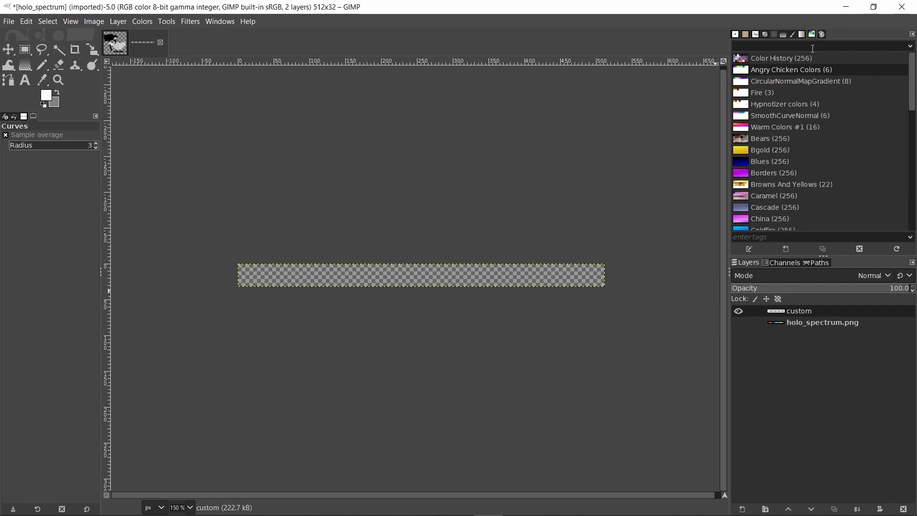
pyautogui.click(789, 249)
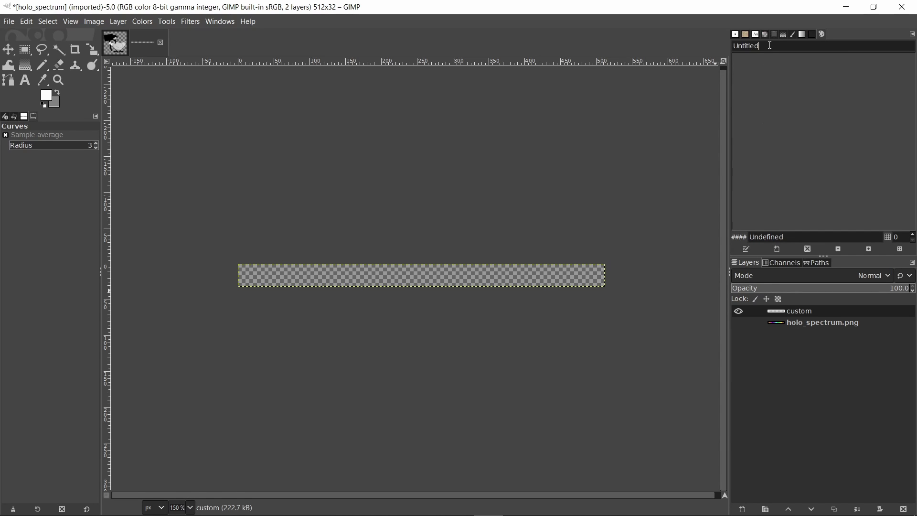
pyautogui.write('Angry Chicken Sticker')
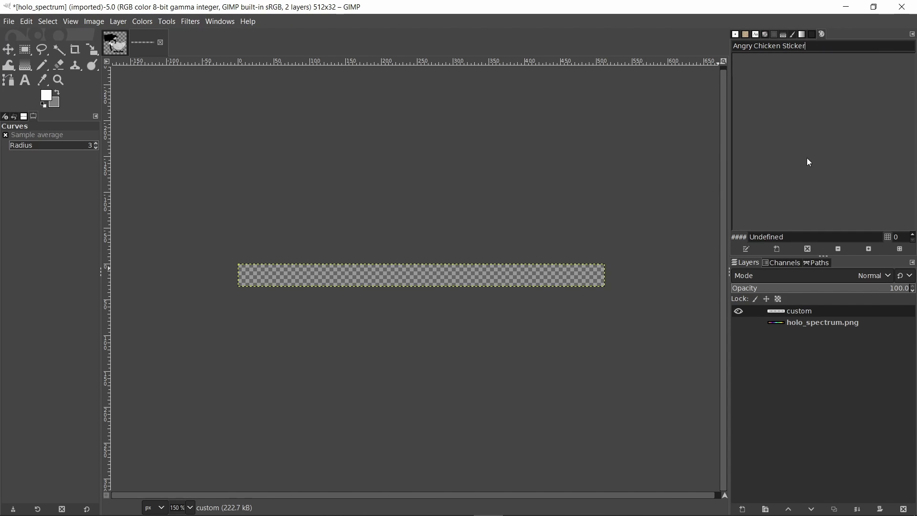
# Step: Add a fully saturated bright purple as the palette's first swatch
pyautogui.click(45, 98)
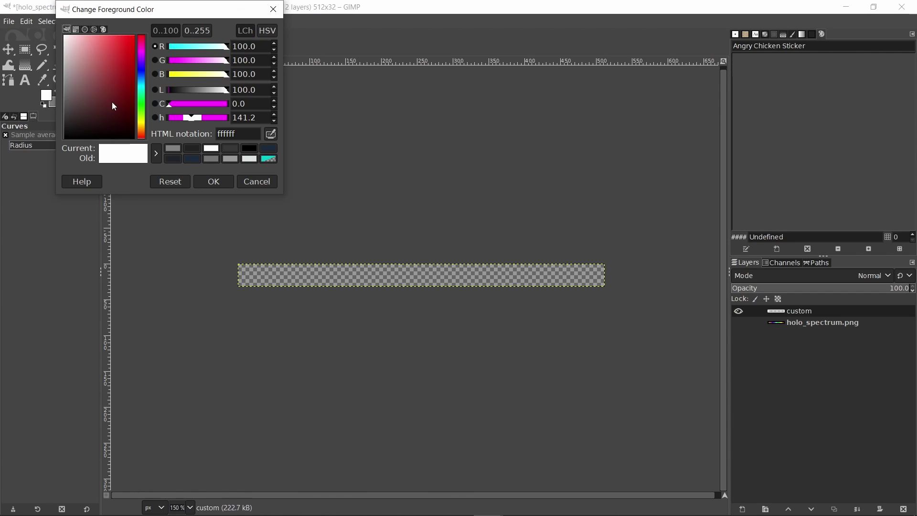
pyautogui.click(141, 56)
pyautogui.click(135, 40)
pyautogui.click(136, 40)
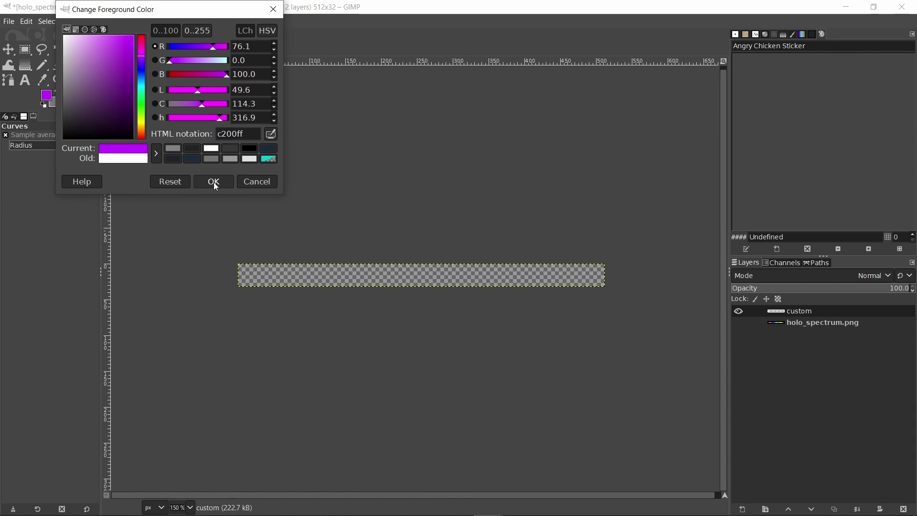
pyautogui.click(214, 182)
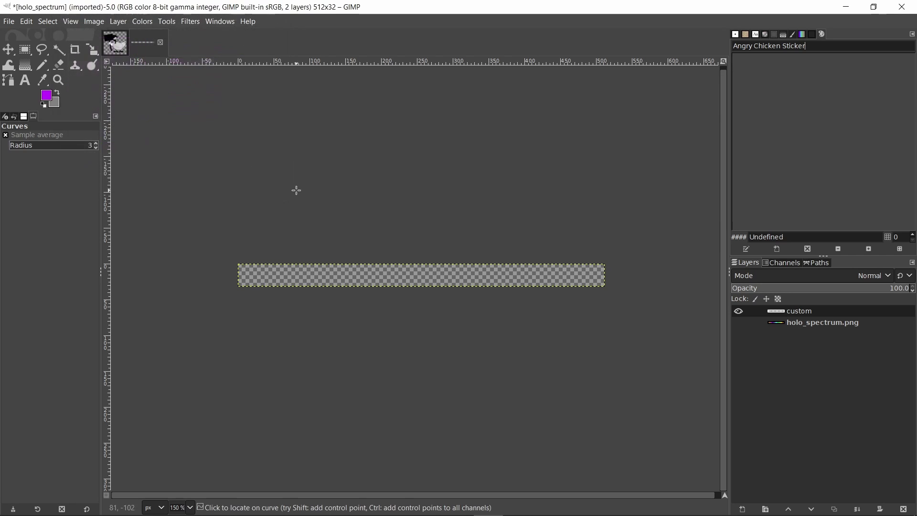
pyautogui.click(777, 249)
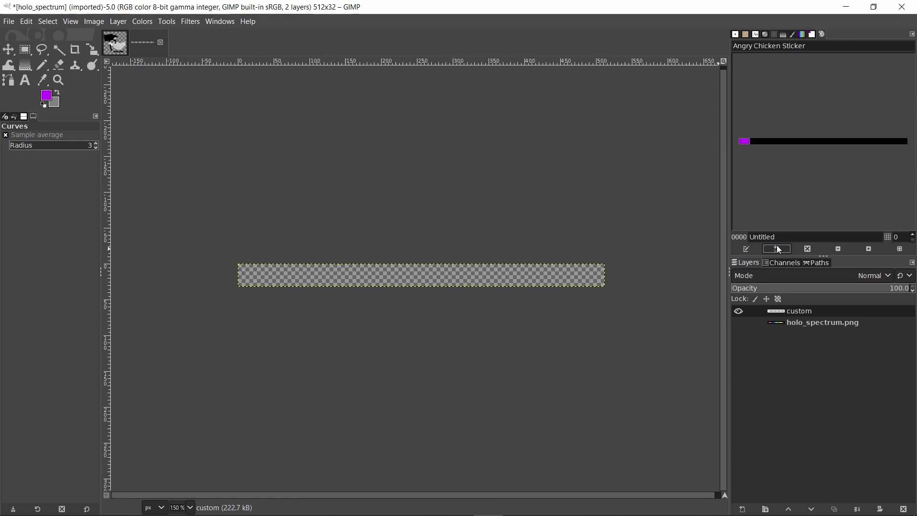
# Step: Add an azure blue swatch to the palette
pyautogui.click(46, 96)
pyautogui.moveTo(142, 69); pyautogui.dragTo(143, 68)
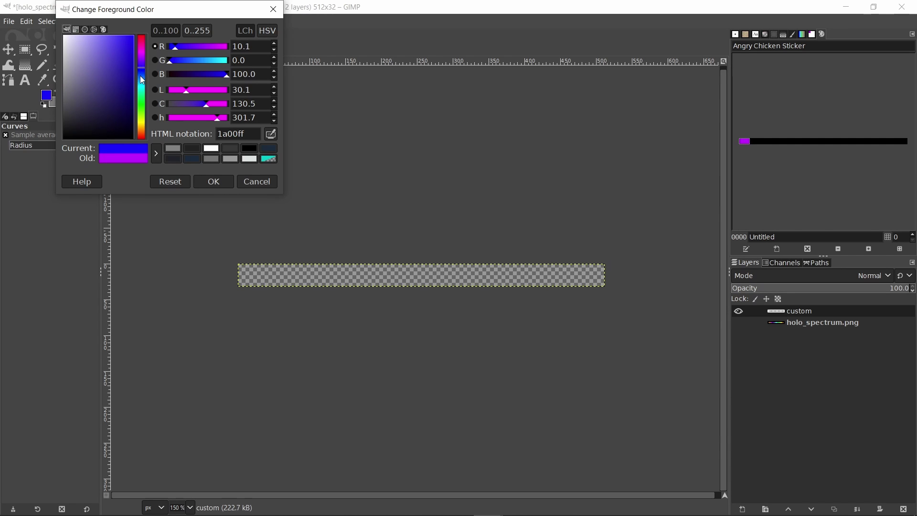
pyautogui.click(141, 77)
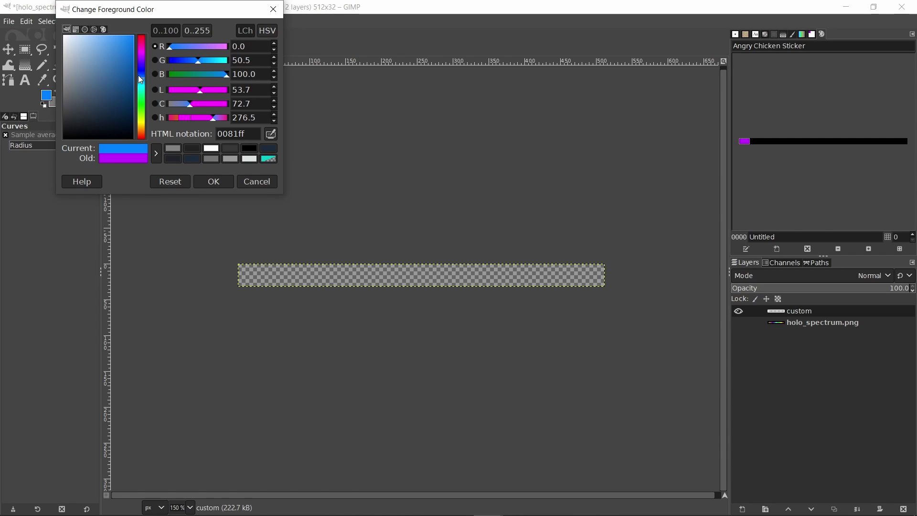
pyautogui.click(214, 181)
pyautogui.click(778, 249)
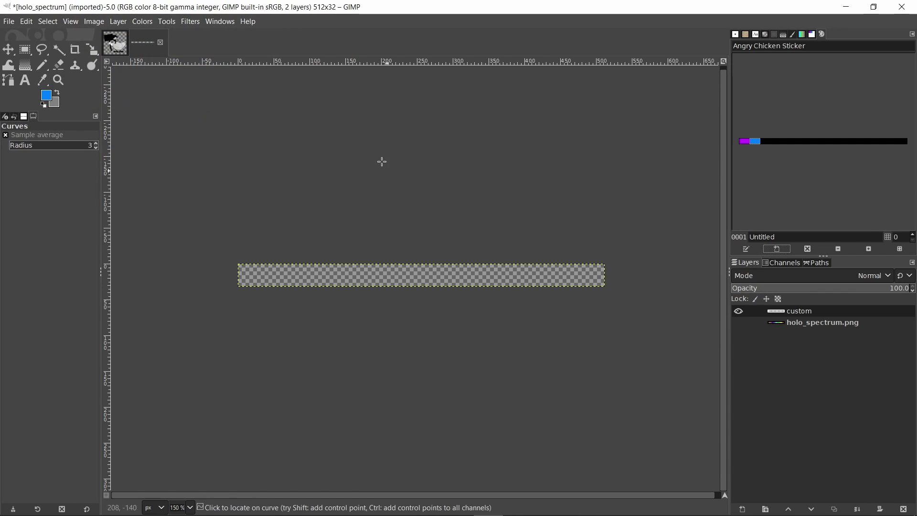
# Step: Add a slightly darkened yellow swatch to the palette
pyautogui.click(46, 95)
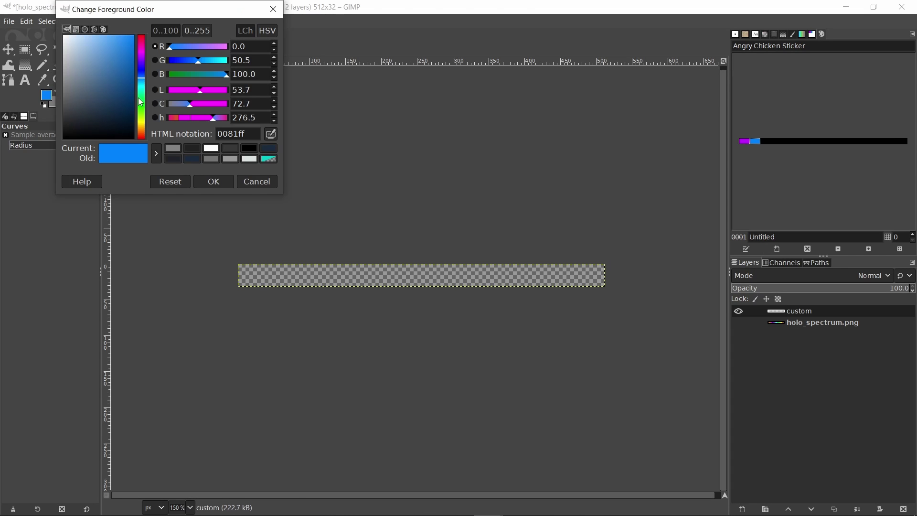
pyautogui.click(141, 120)
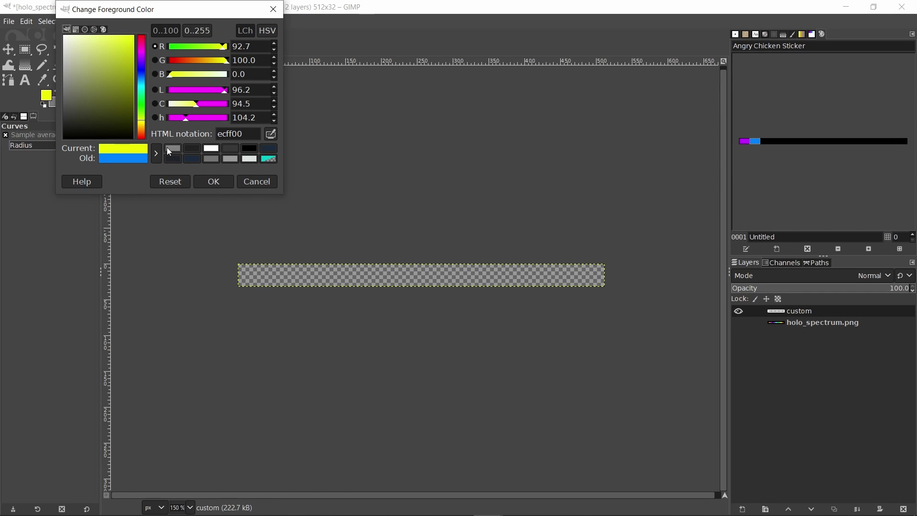
pyautogui.moveTo(127, 68); pyautogui.dragTo(143, 54)
pyautogui.click(213, 182)
pyautogui.click(777, 248)
# Step: Add a gold swatch to the palette
pyautogui.click(41, 98)
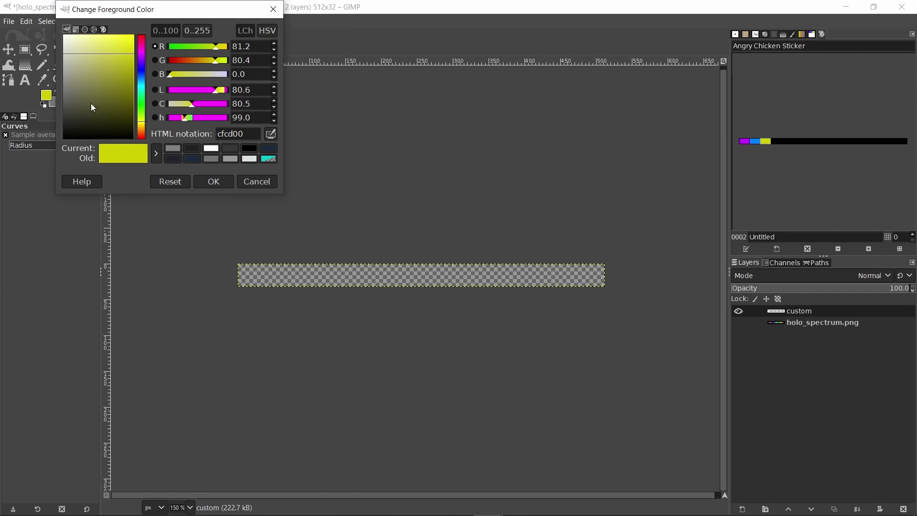
pyautogui.click(142, 125)
pyautogui.moveTo(122, 71); pyautogui.dragTo(144, 19)
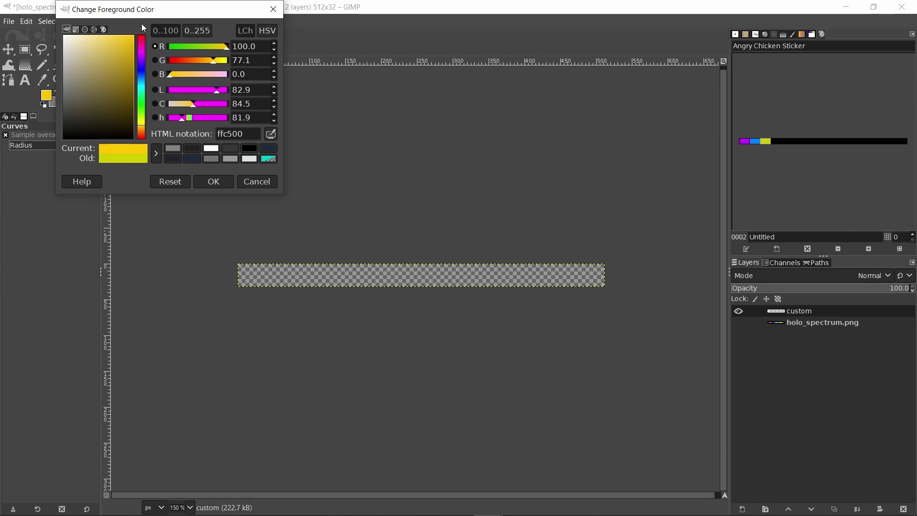
pyautogui.click(132, 46)
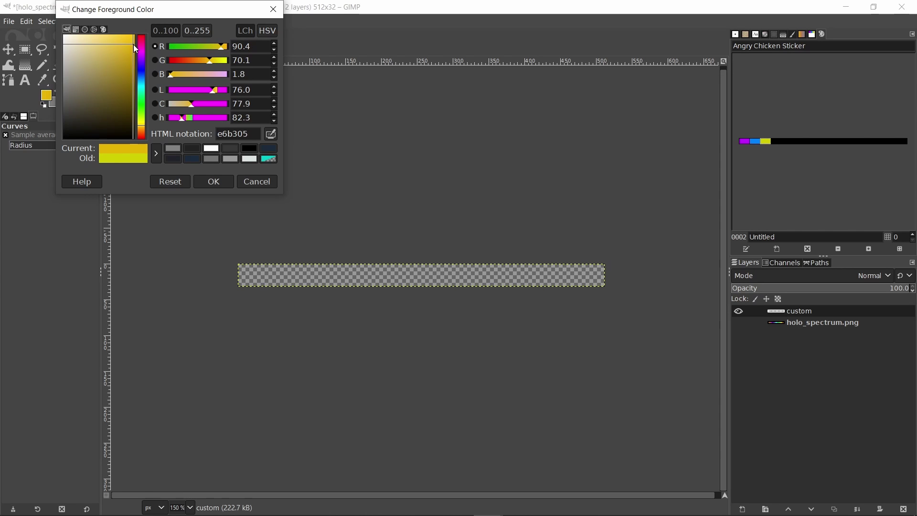
pyautogui.click(213, 180)
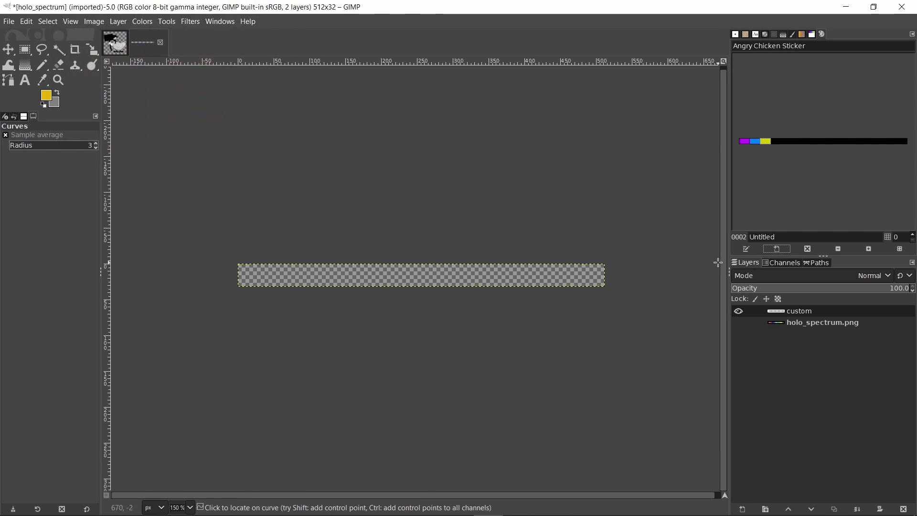
pyautogui.click(777, 249)
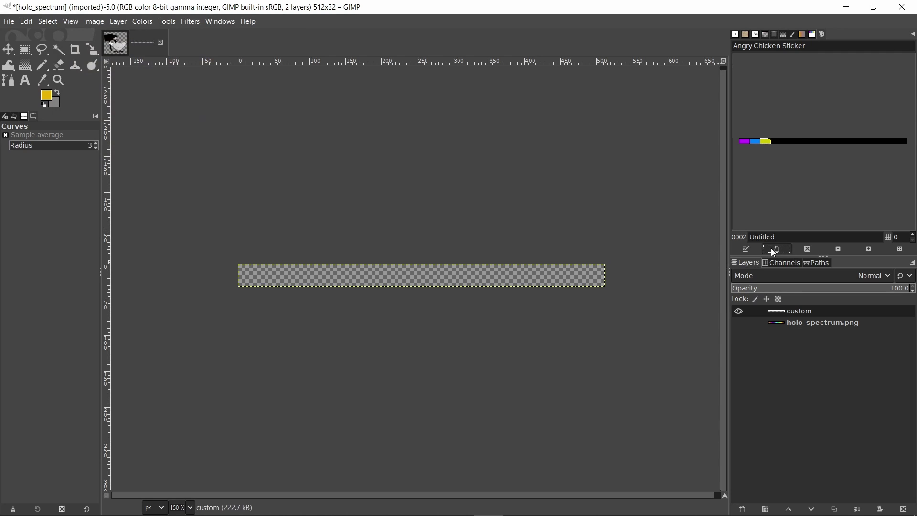
# Step: Add deep violet 33007d as the palette's final swatch
pyautogui.click(46, 96)
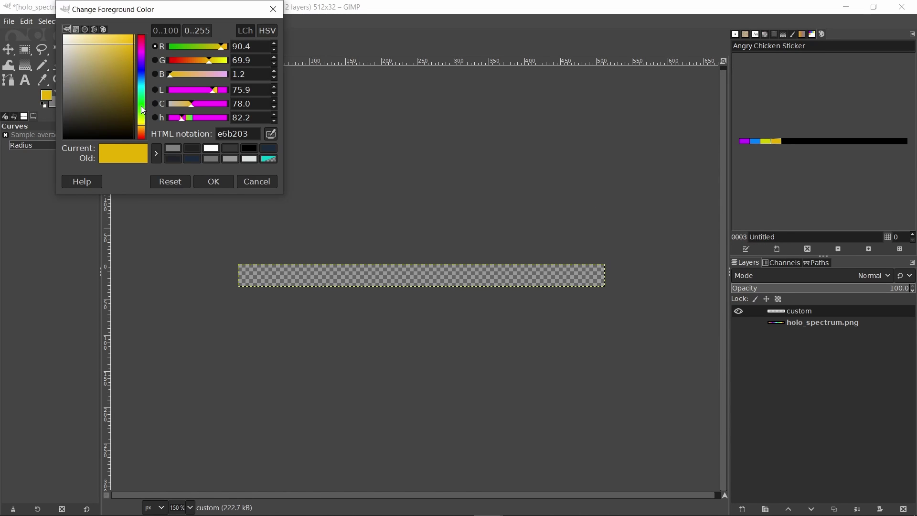
pyautogui.moveTo(143, 104); pyautogui.dragTo(134, 88)
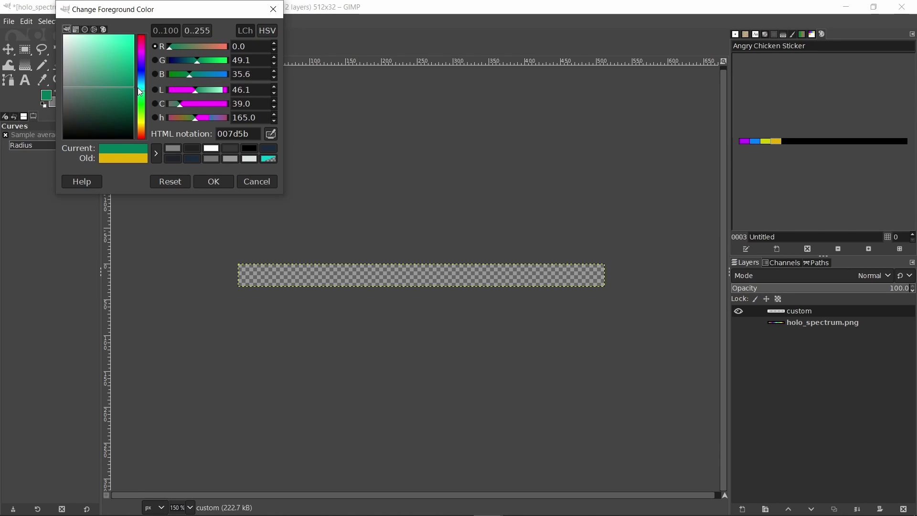
pyautogui.click(213, 182)
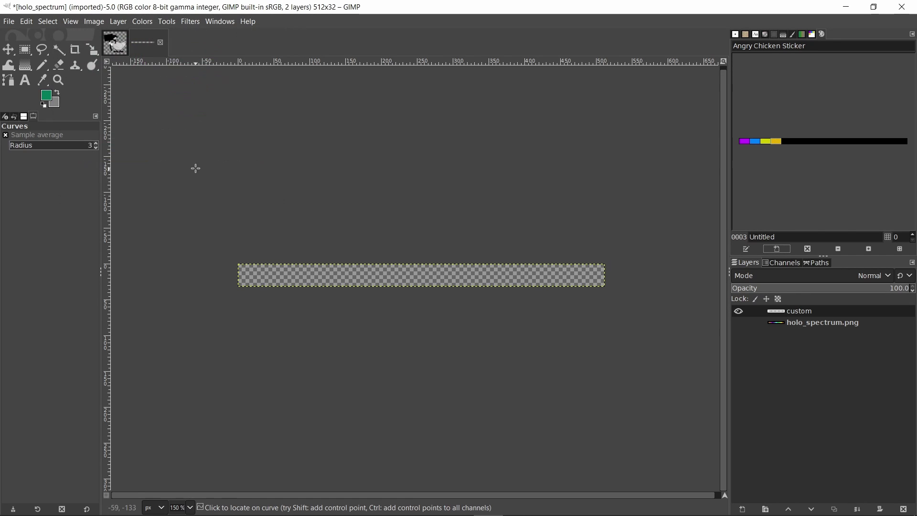
pyautogui.click(48, 98)
pyautogui.click(143, 67)
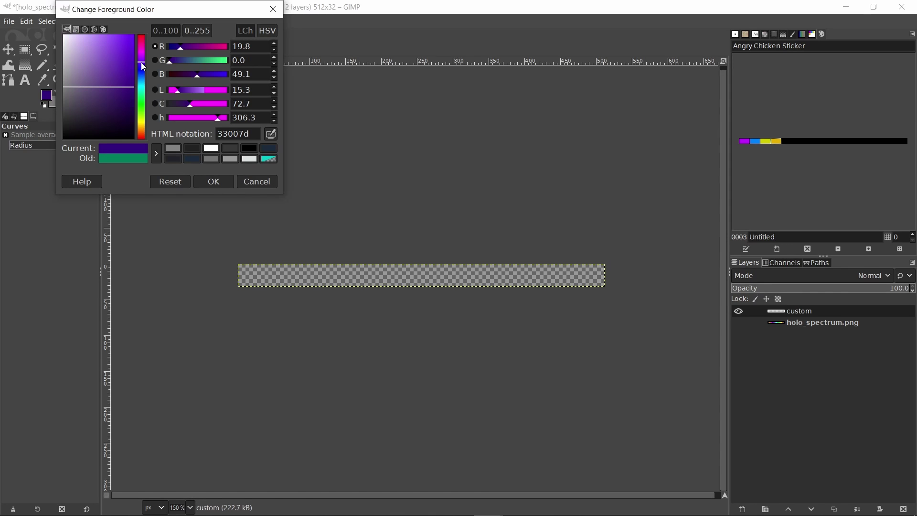
pyautogui.click(204, 181)
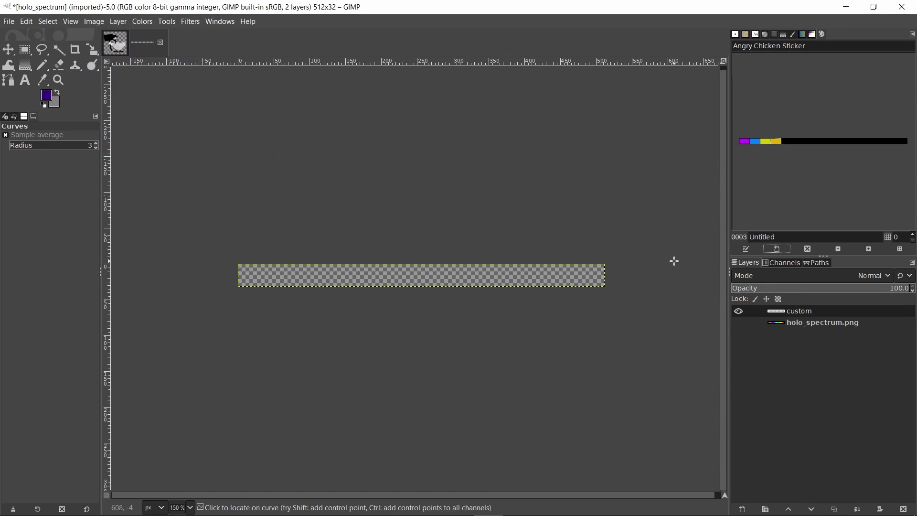
pyautogui.click(773, 249)
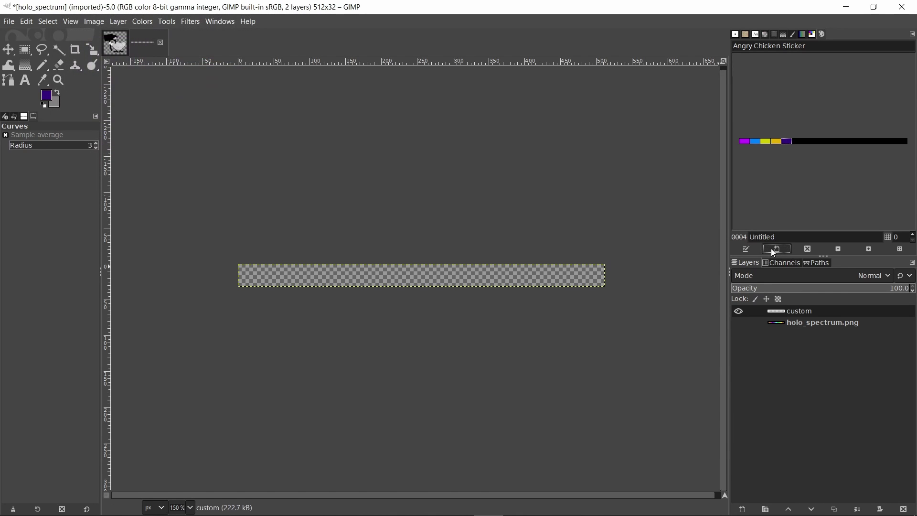
pyautogui.press('Tab')
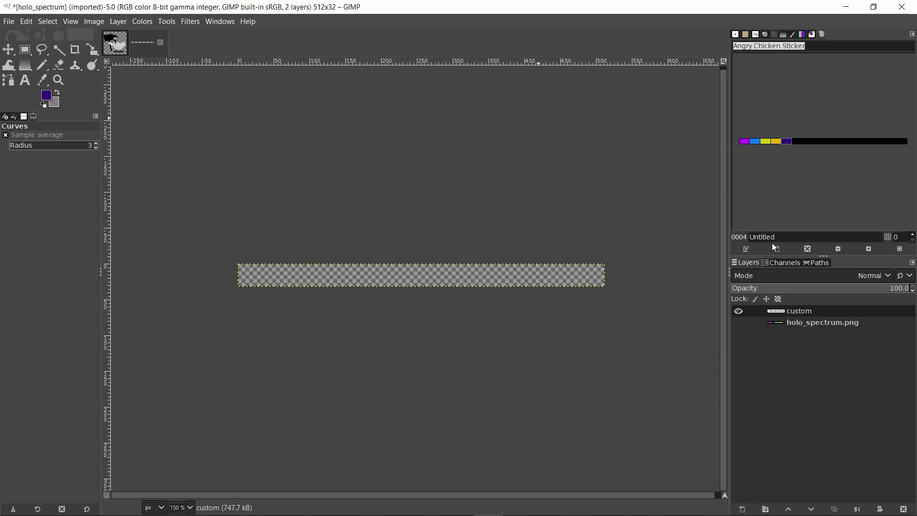
# Step: Convert the Angry Chicken Sticker palette into a gradient and select that gradient
pyautogui.click(812, 35)
pyautogui.rightClick(779, 80)
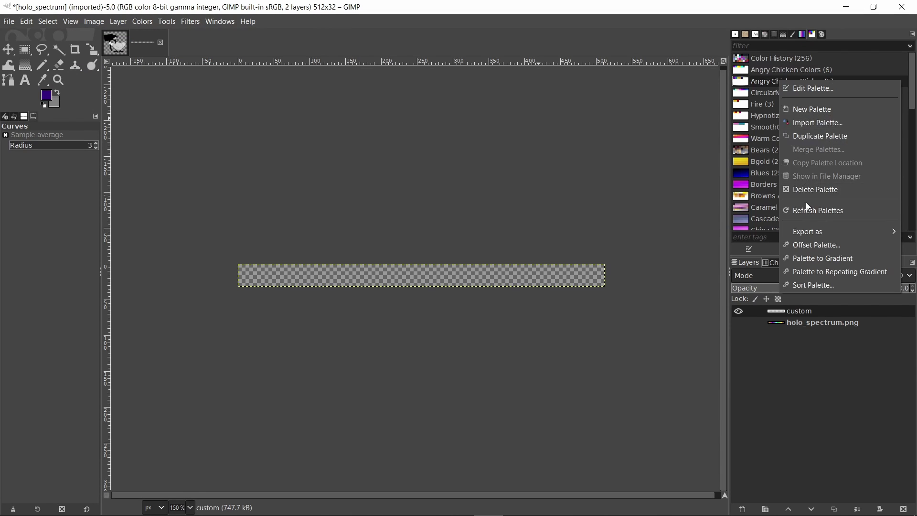
pyautogui.click(818, 258)
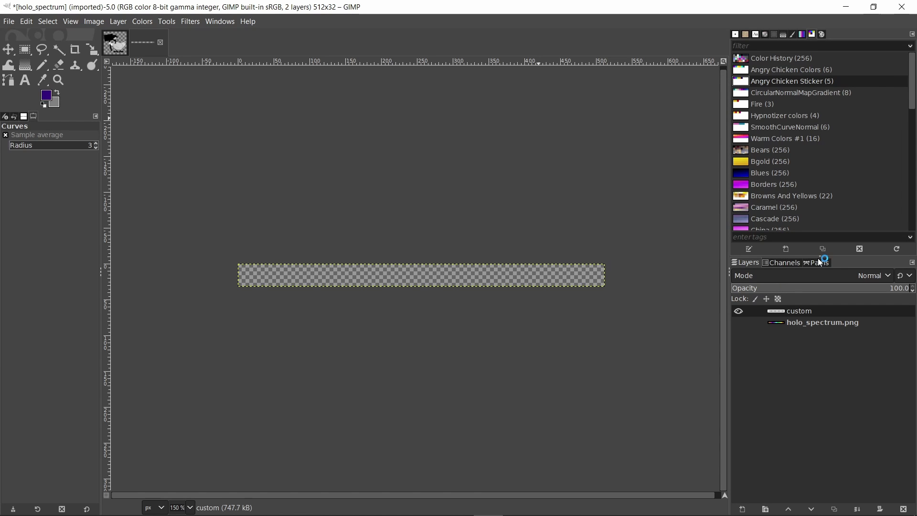
pyautogui.click(802, 34)
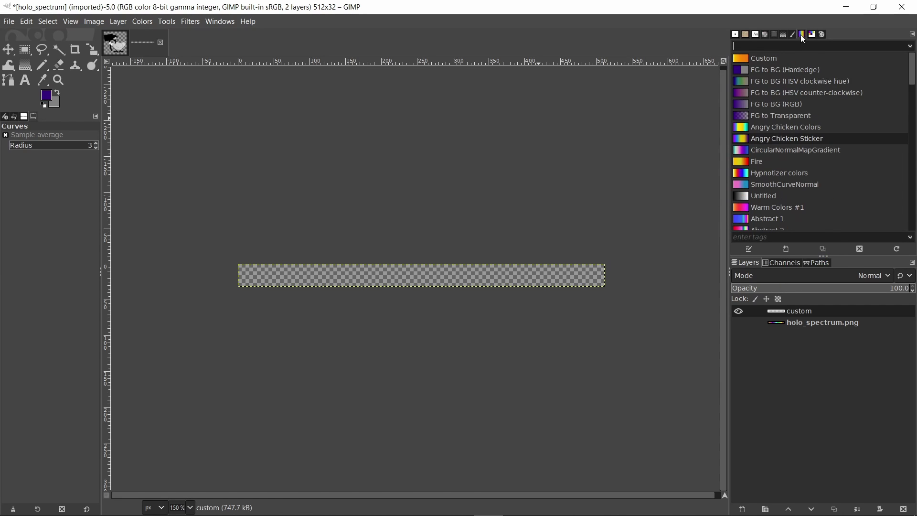
pyautogui.click(786, 139)
# Step: Fill the custom strip left to right with the gradient and move the third stop to 87.88
pyautogui.click(26, 65)
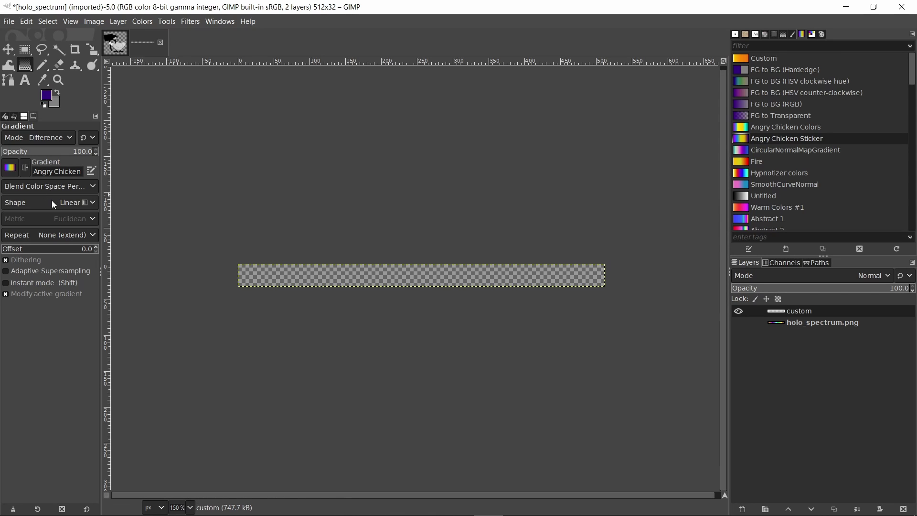
pyautogui.moveTo(238, 272); pyautogui.dragTo(605, 273)
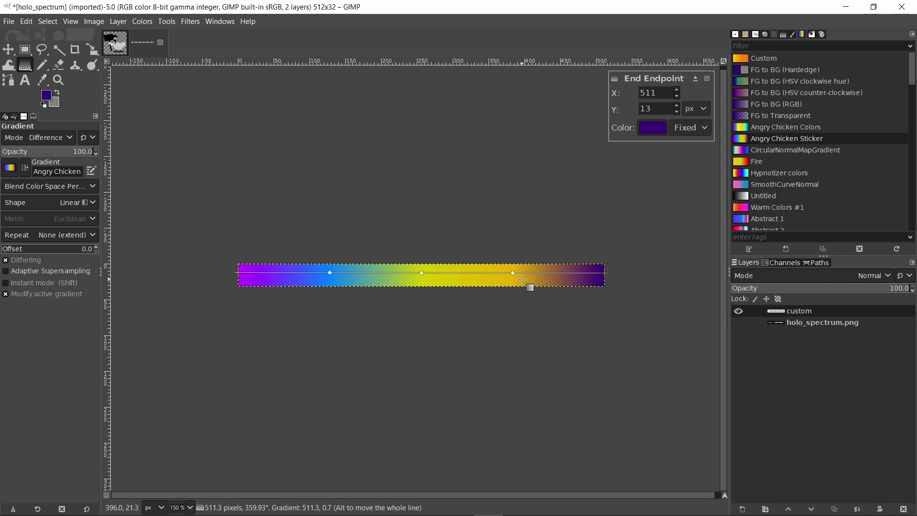
pyautogui.moveTo(513, 273); pyautogui.dragTo(561, 273)
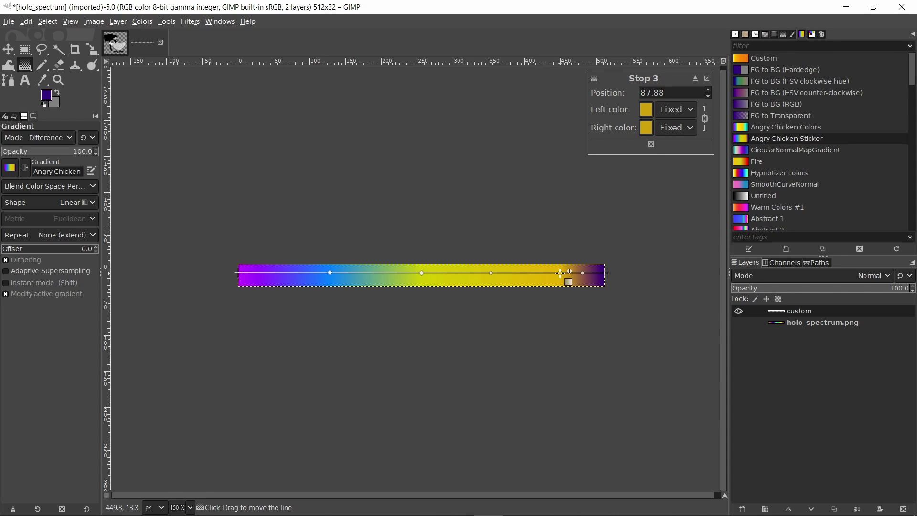